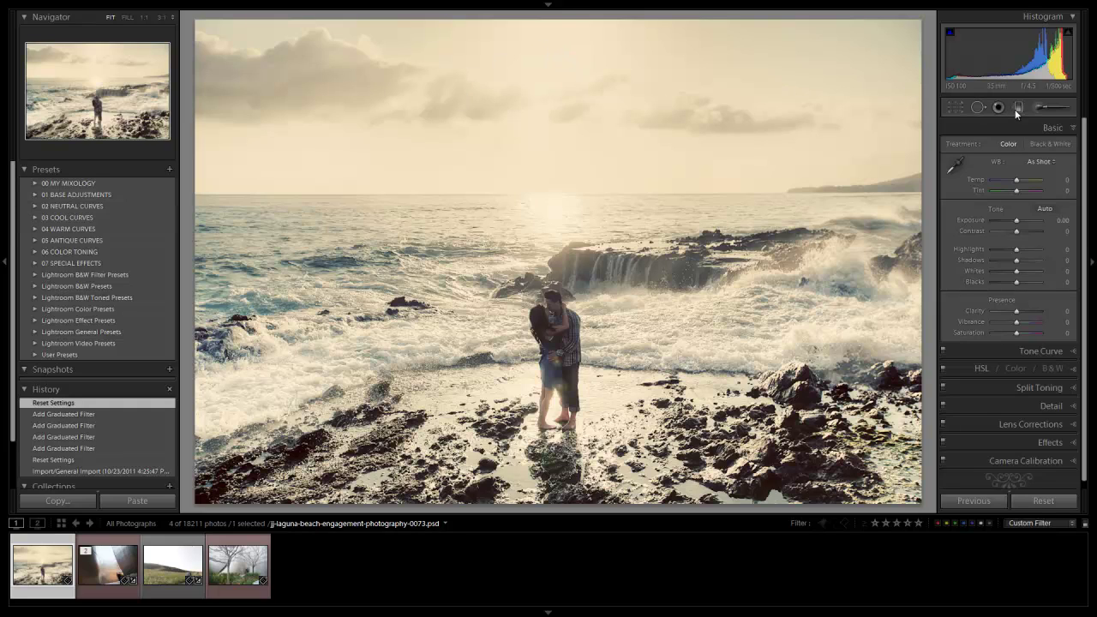
Activate the Graduated Filter on the beach photo of the couple
{"action": "left_click", "coordinate": [952, 164]}
{"action": "left_click", "coordinate": [1017, 105]}
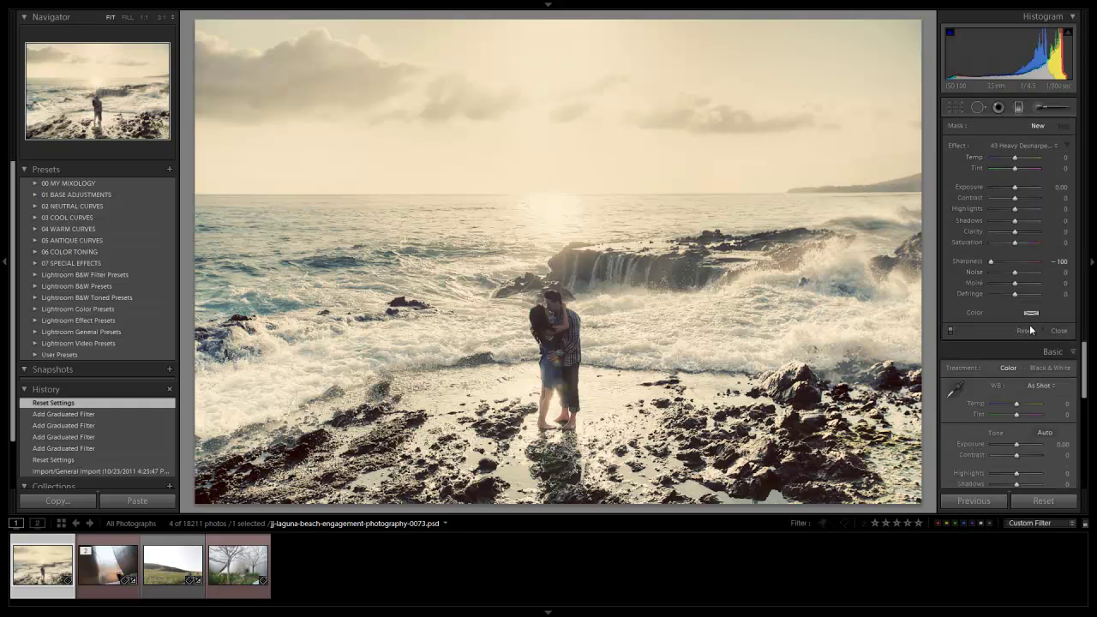
Try a narrow gradient on the beach photo and a wider one on the tree photo, deleting each
{"action": "left_click_drag", "start_coordinate": [549, 420], "coordinate": [550, 423]}
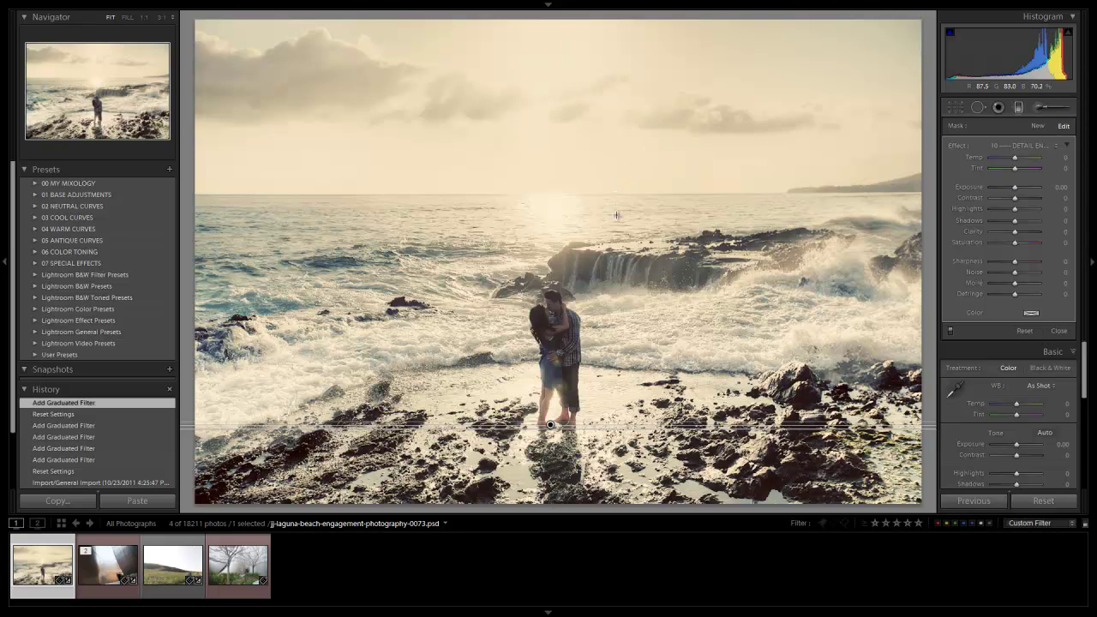
{"action": "key", "text": "Delete"}
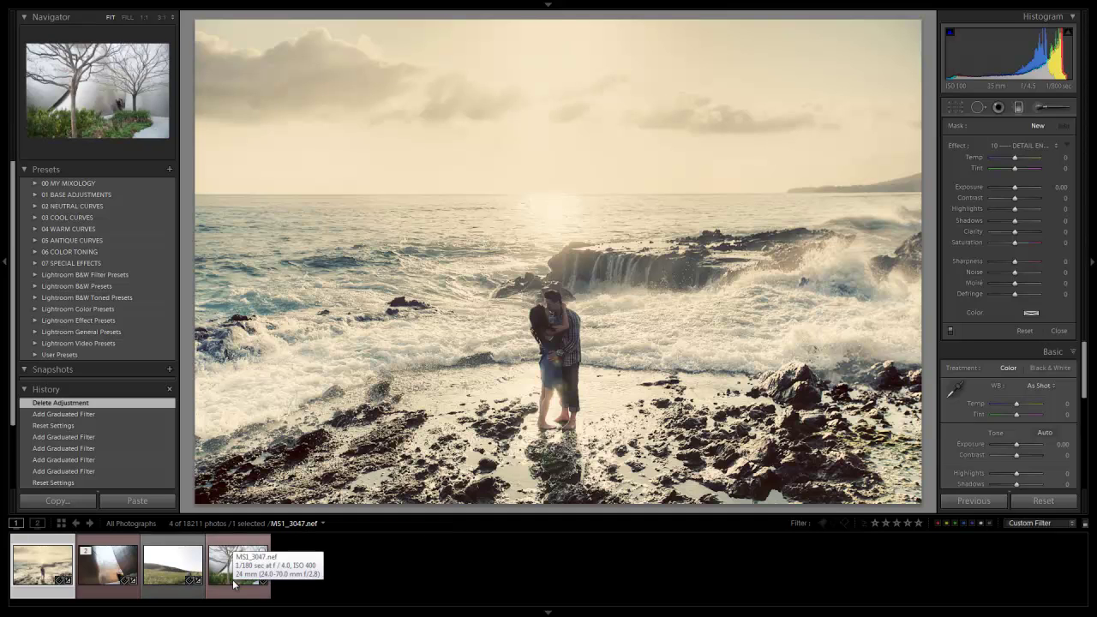
{"action": "key", "text": "Right"}
{"action": "key", "text": "Right"}
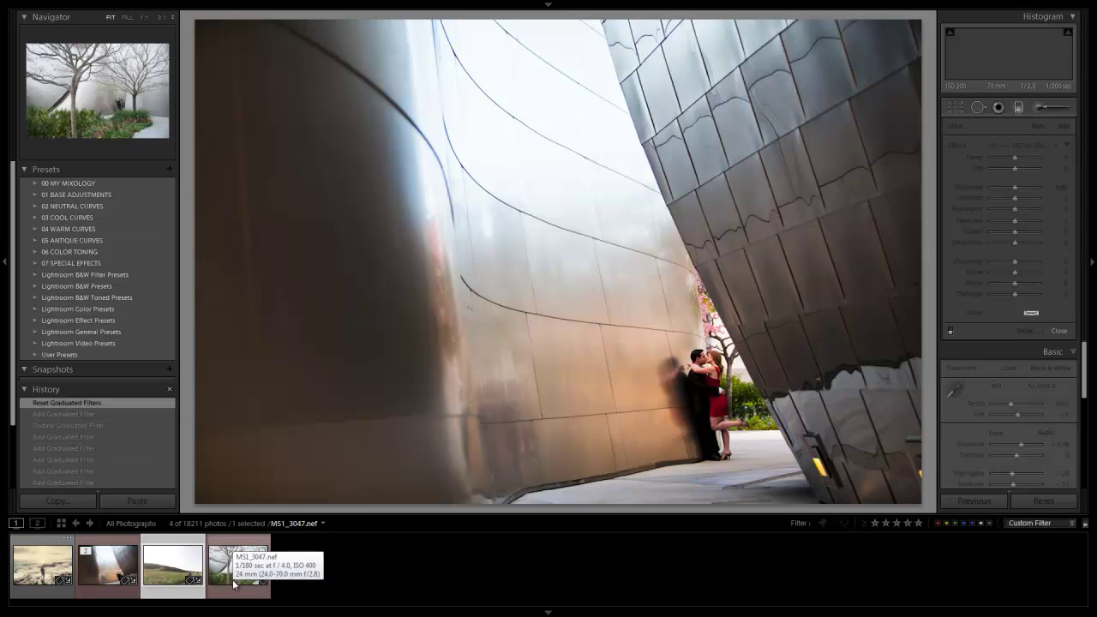
{"action": "key", "text": "Right"}
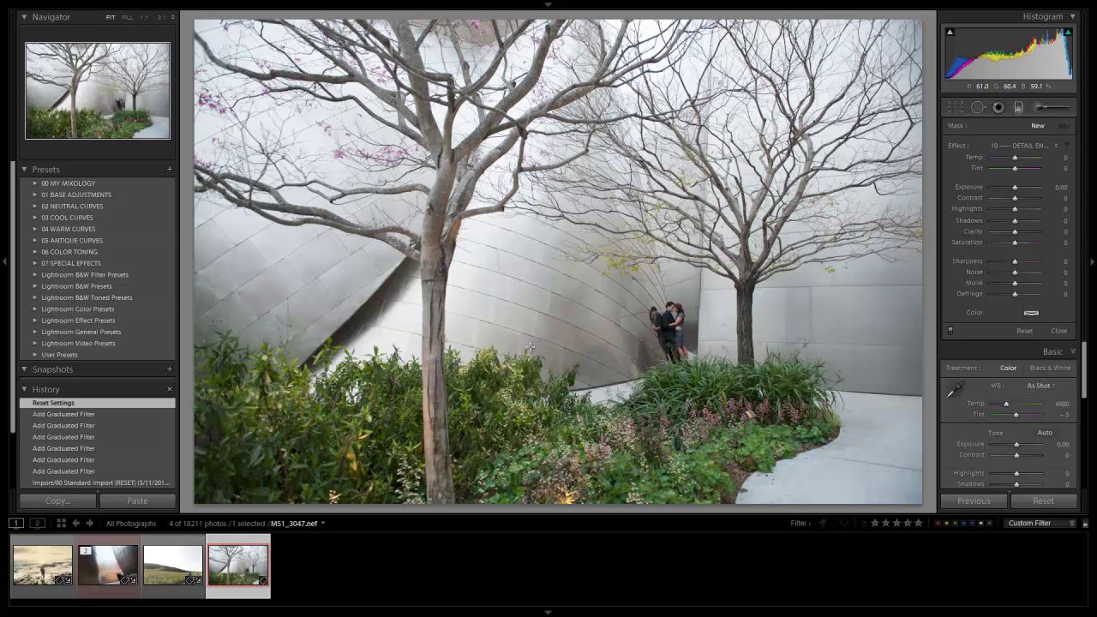
{"action": "left_click_drag", "start_coordinate": [663, 232], "coordinate": [656, 307]}
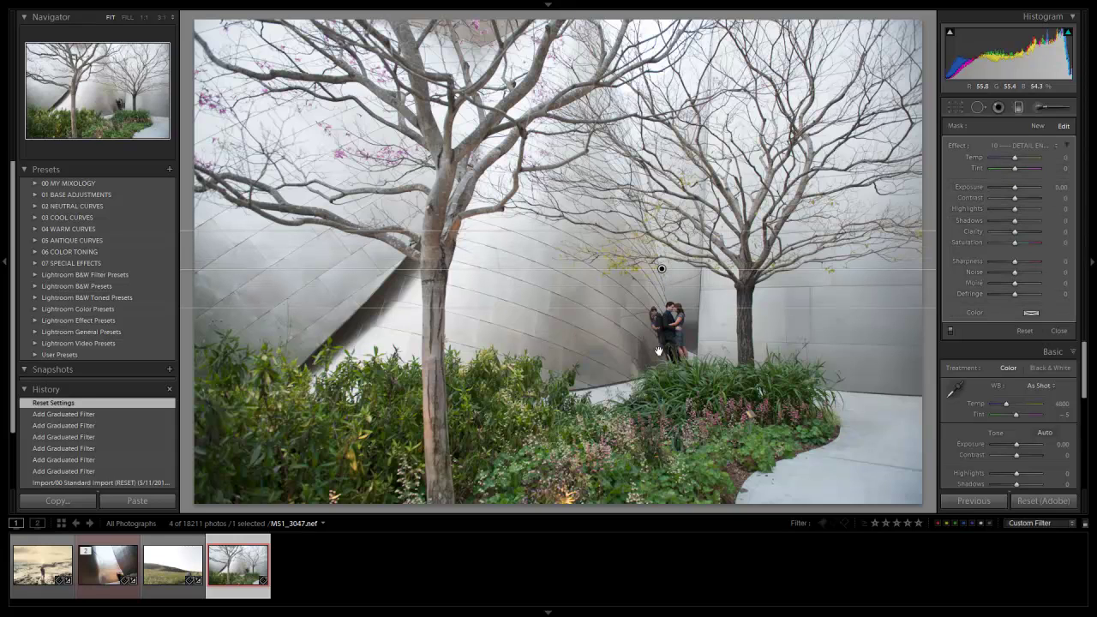
{"action": "key", "text": "Delete"}
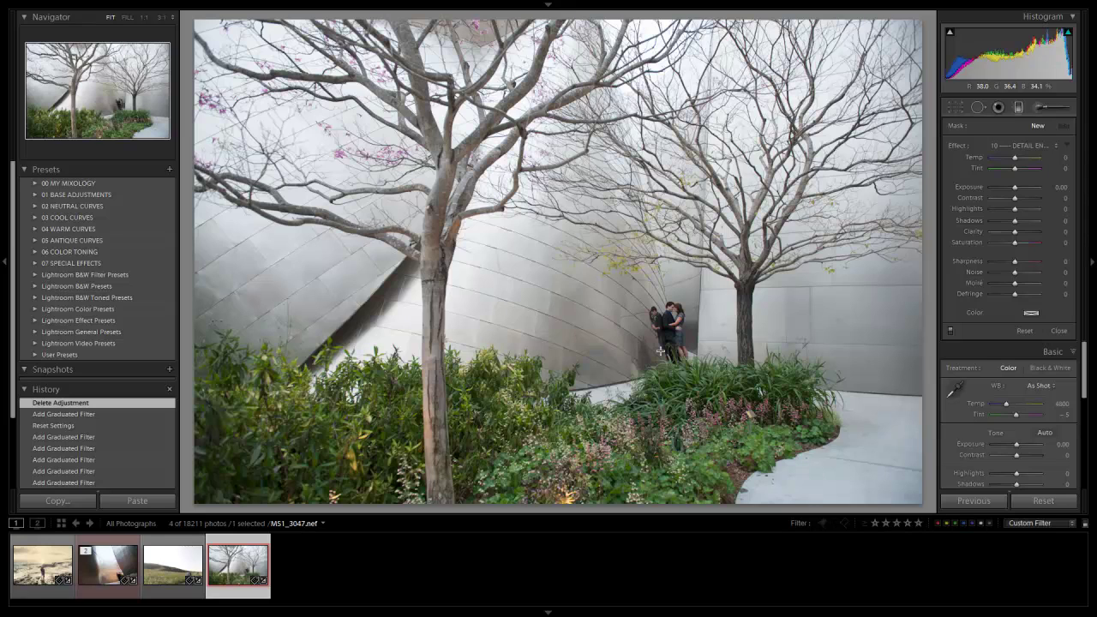
Return to the beach photo and set the graduated filter effect to 43 Heavy Desharpen
{"action": "left_click", "coordinate": [49, 573]}
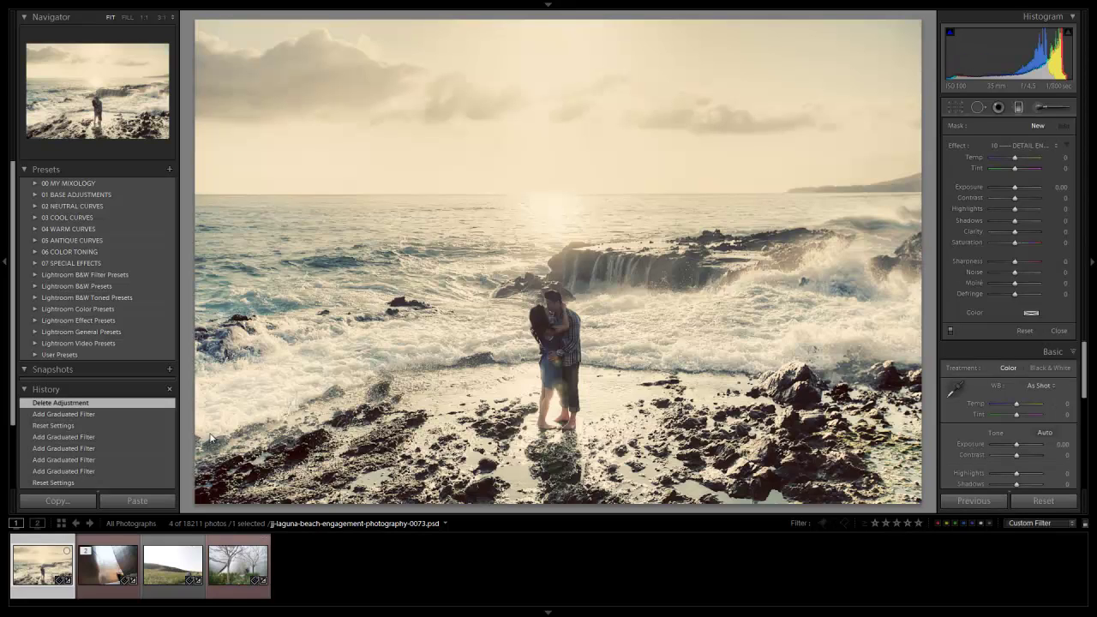
{"action": "left_click", "coordinate": [1022, 145]}
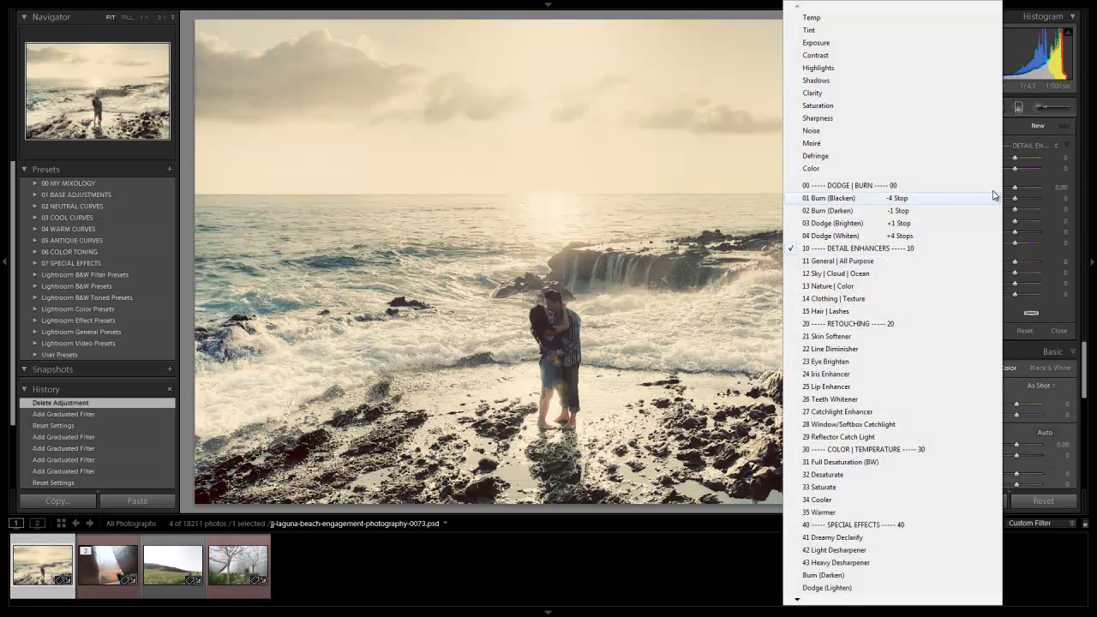
{"action": "left_click", "coordinate": [867, 563]}
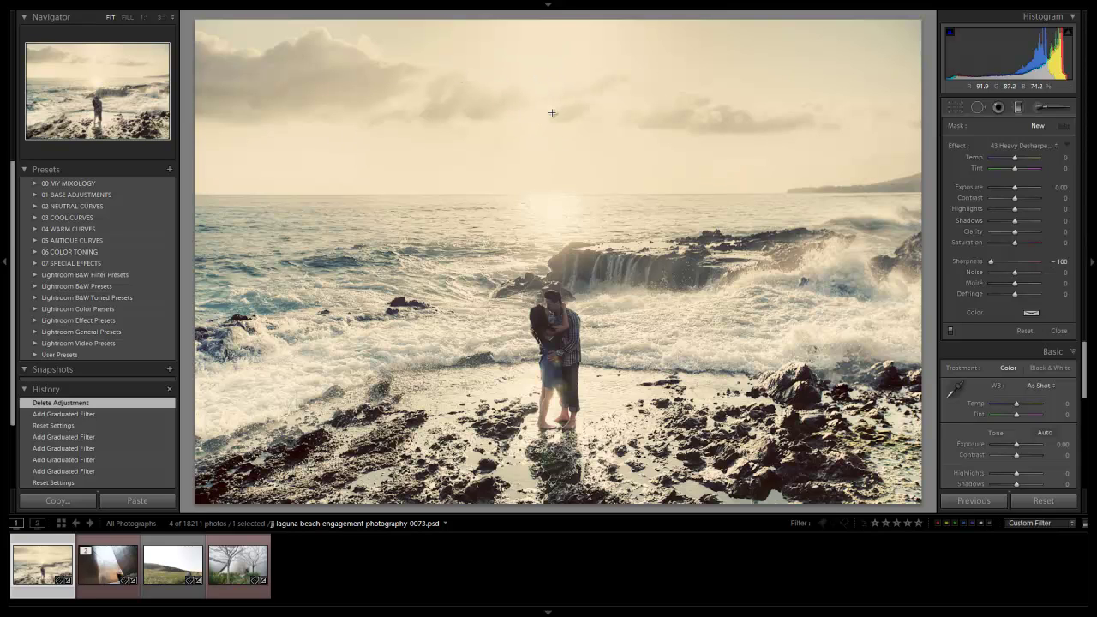
Stack three downward Heavy Desharpen gradients over the sky and sea, starting each one higher than the last
{"action": "left_click_drag", "start_coordinate": [551, 205], "coordinate": [543, 296]}
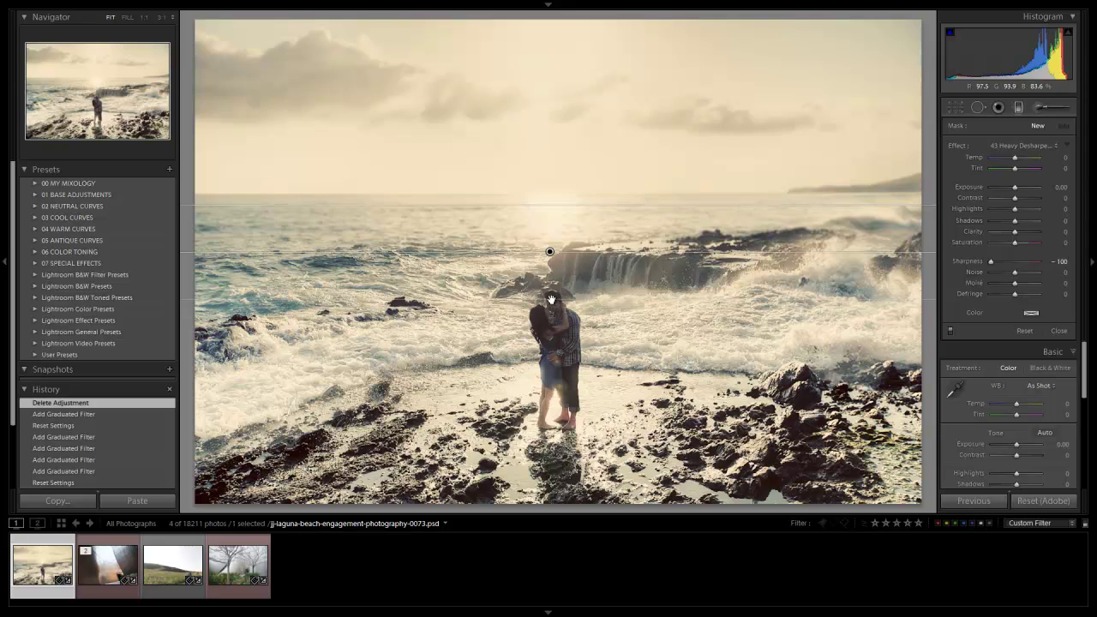
{"action": "left_click_drag", "start_coordinate": [544, 137], "coordinate": [546, 86]}
{"action": "left_click_drag", "start_coordinate": [550, 168], "coordinate": [546, 272]}
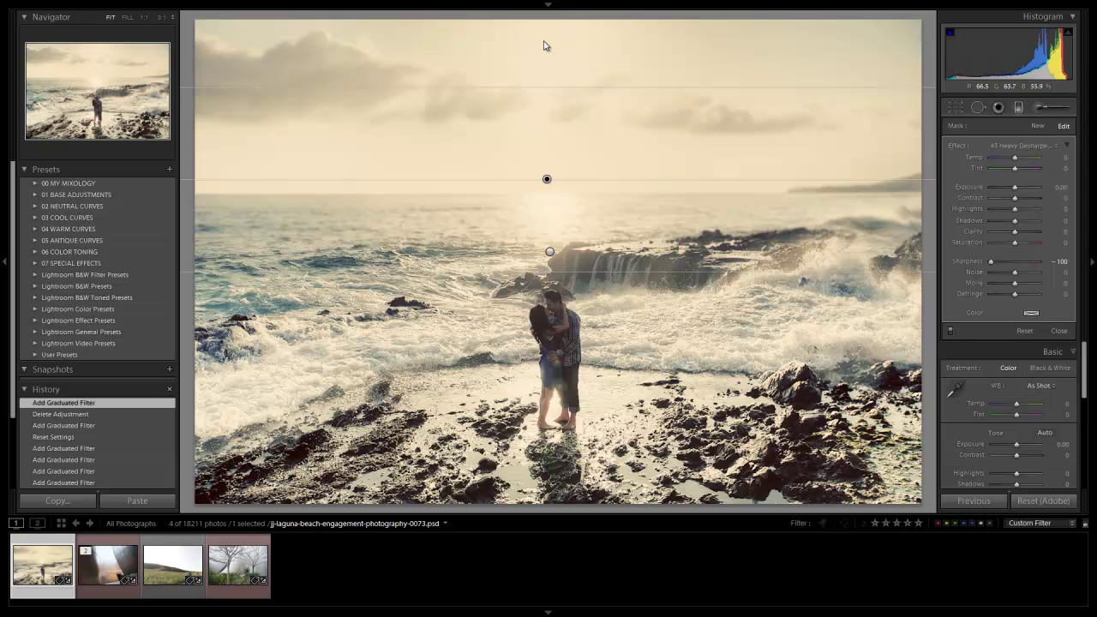
{"action": "left_click_drag", "start_coordinate": [555, 39], "coordinate": [523, 245]}
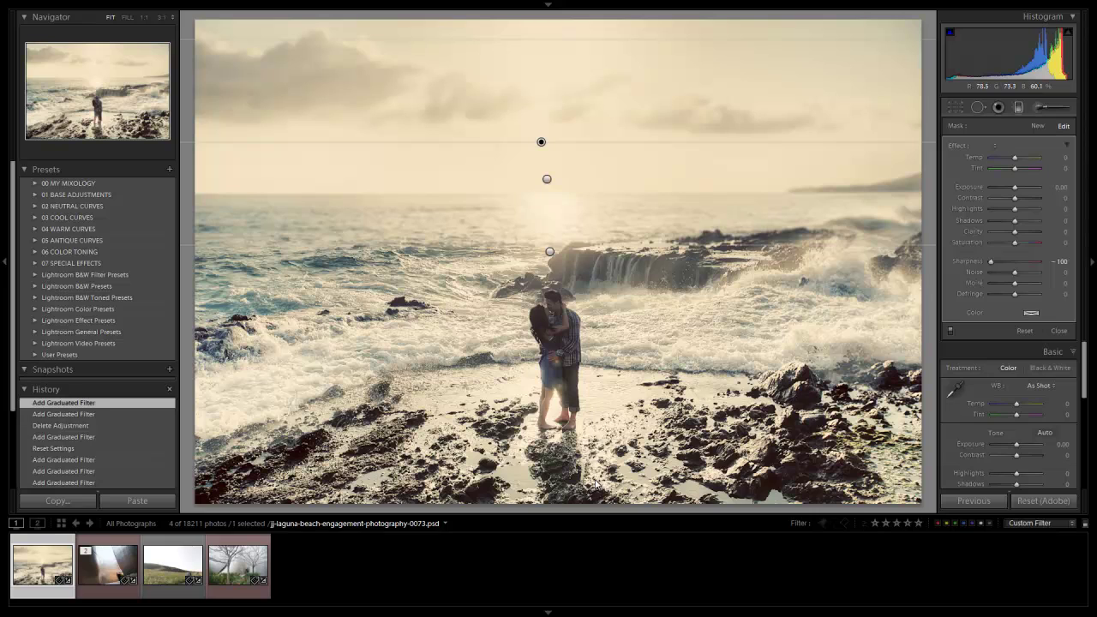
Stack three upward gradients over the foreground rocks to blur the area below the couple's feet
{"action": "left_click_drag", "start_coordinate": [621, 467], "coordinate": [620, 399]}
{"action": "left_click_drag", "start_coordinate": [593, 480], "coordinate": [591, 424]}
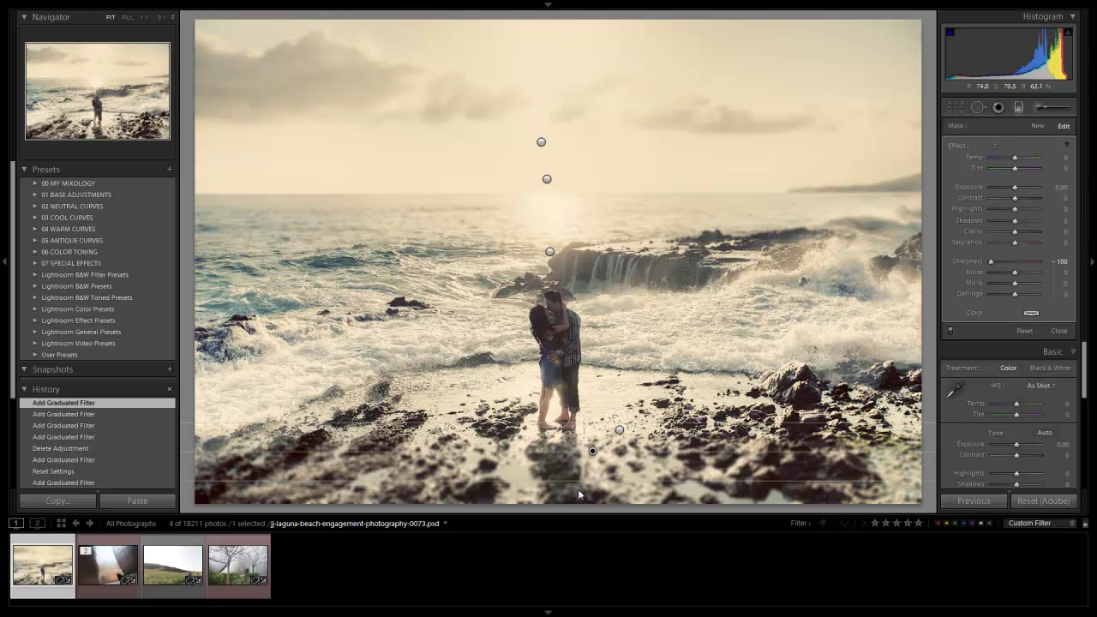
{"action": "left_click_drag", "start_coordinate": [574, 497], "coordinate": [574, 445]}
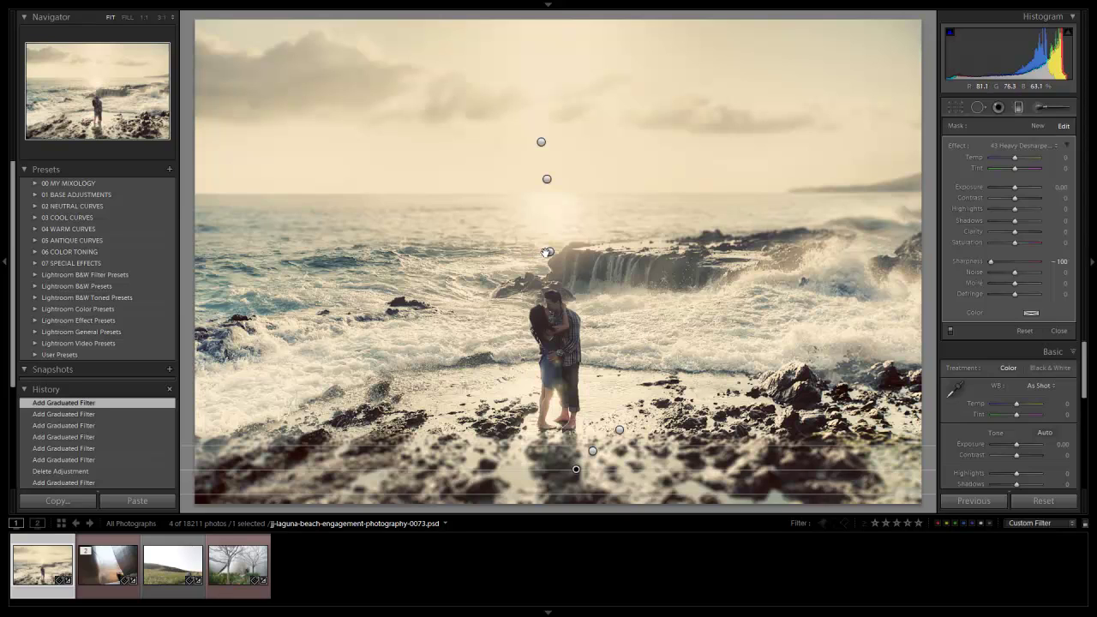
Replace the gradient nearest the couple's heads with a narrower one centred just above them
{"action": "left_click_drag", "start_coordinate": [549, 251], "coordinate": [546, 285]}
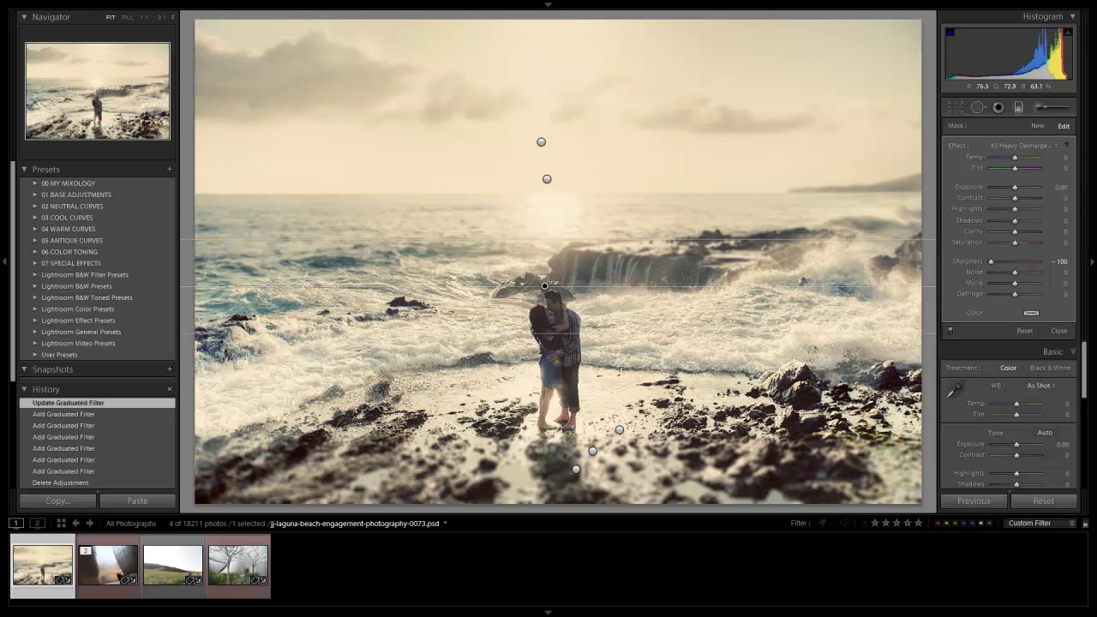
{"action": "key", "text": "Delete"}
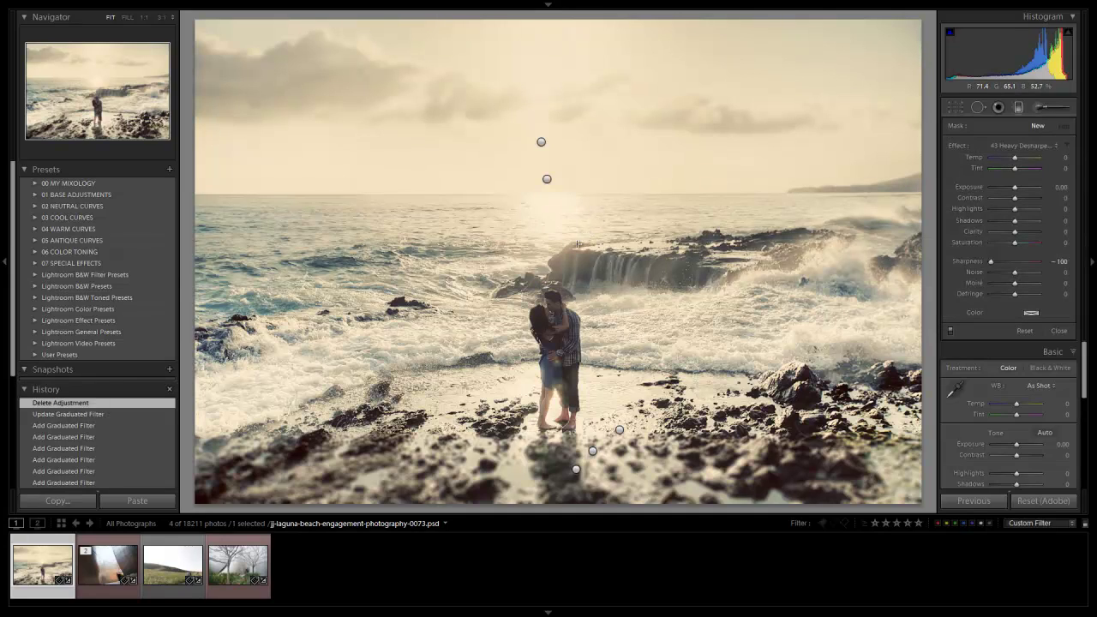
{"action": "left_click_drag", "start_coordinate": [574, 276], "coordinate": [589, 316]}
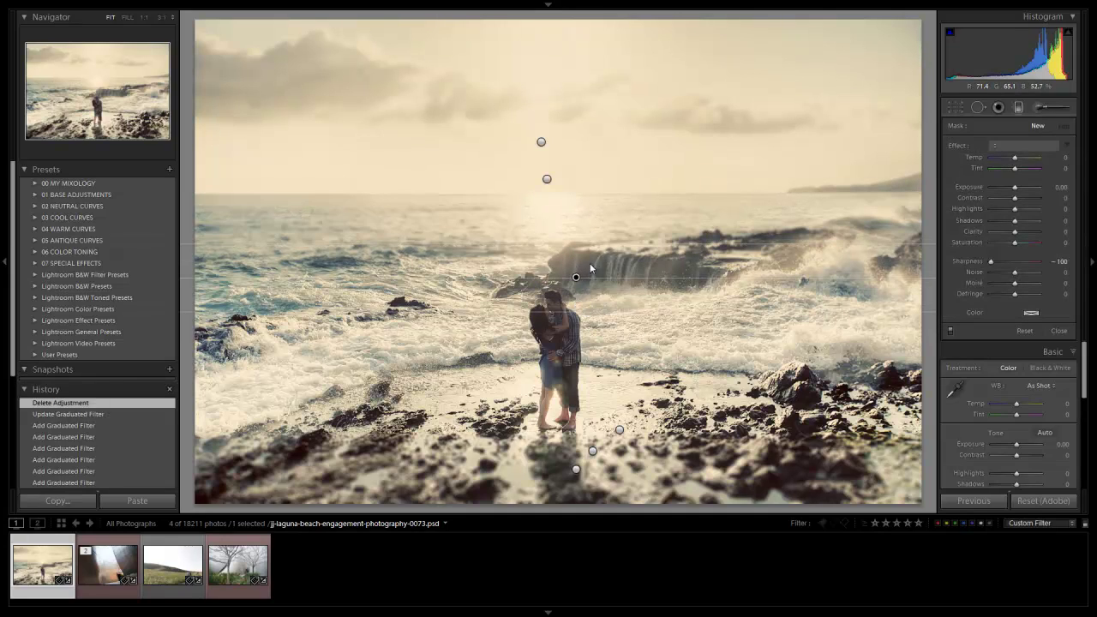
Shift the gradient at the horizon slightly lower over the sea and close the Graduated Filter
{"action": "left_click", "coordinate": [546, 177]}
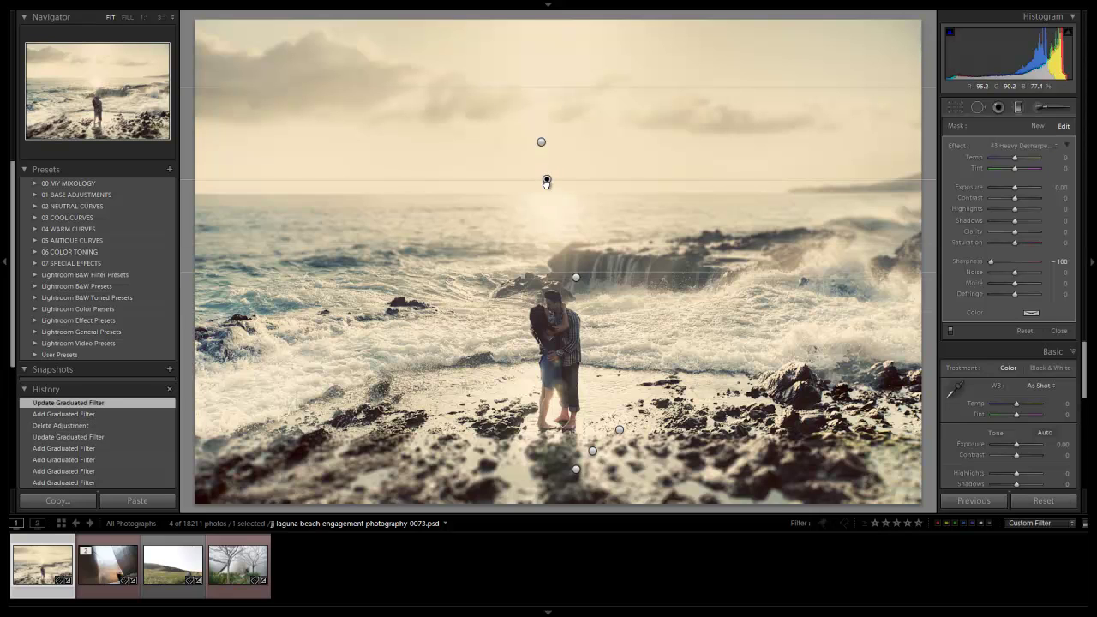
{"action": "left_click_drag", "start_coordinate": [545, 214], "coordinate": [543, 211]}
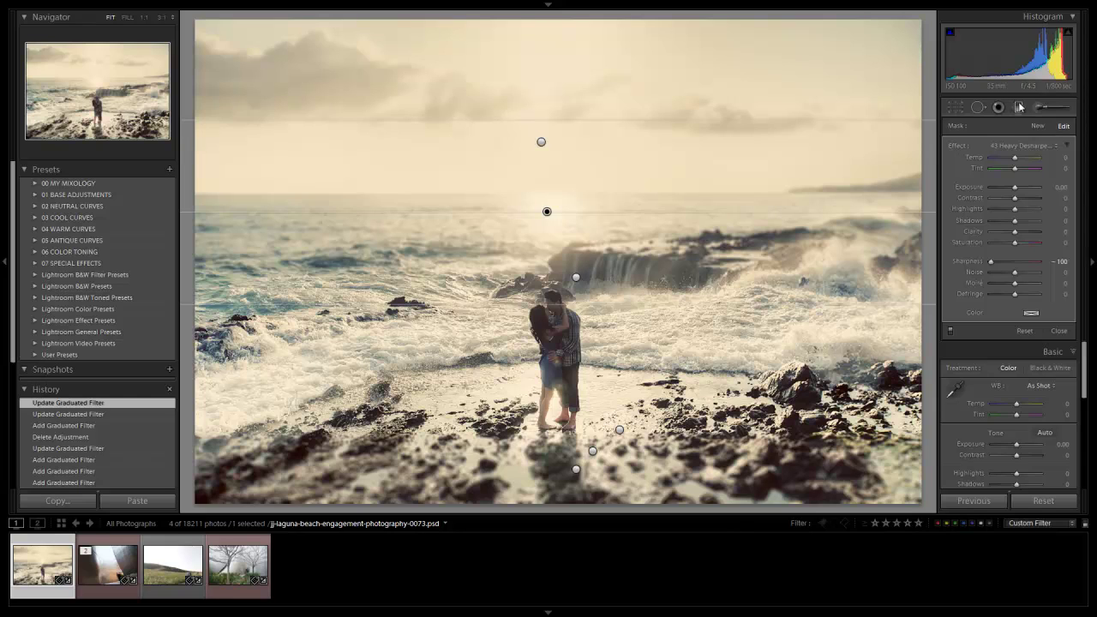
{"action": "key", "text": "m"}
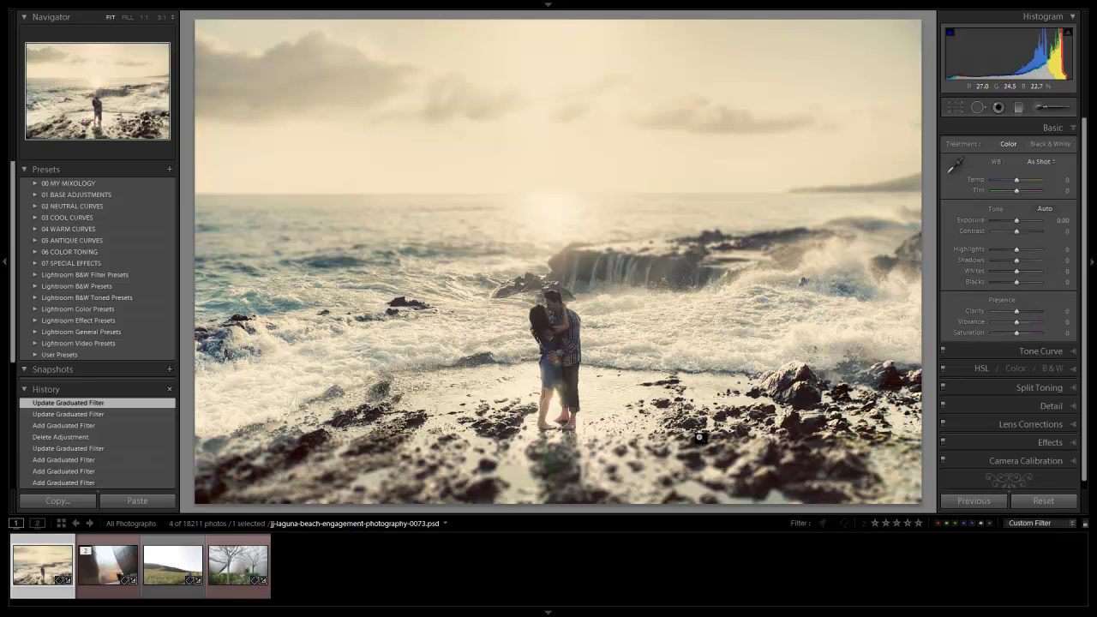
On the metal building photo IMG_7465.cr2, stack three tilted Heavy Desharpen gradients above the couple and two at their feet
{"action": "key", "text": "Right"}
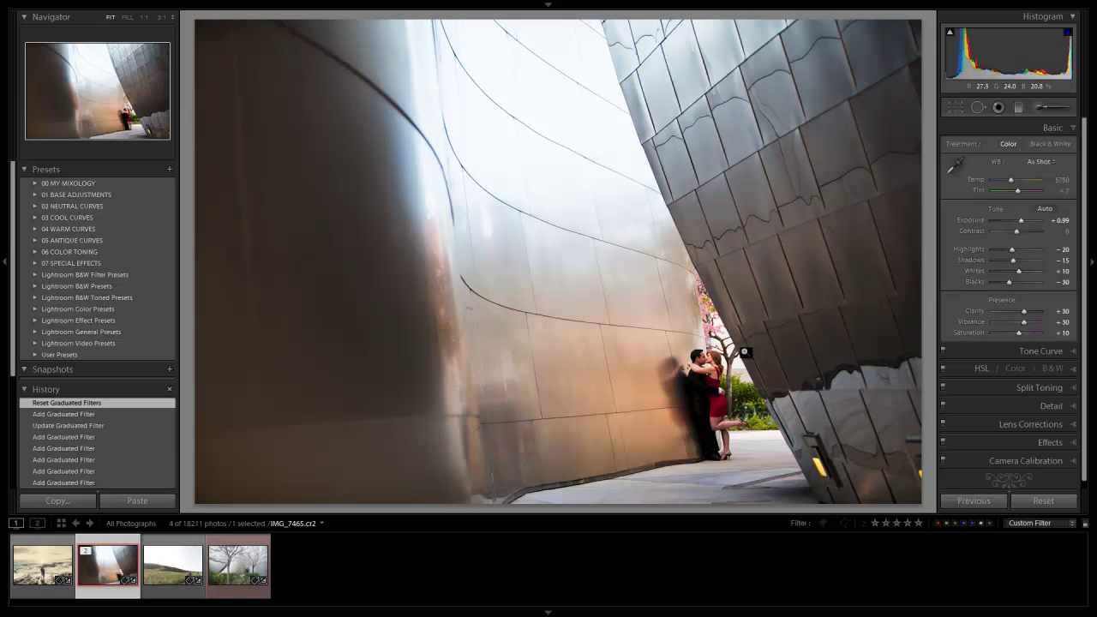
{"action": "left_click", "coordinate": [1017, 108]}
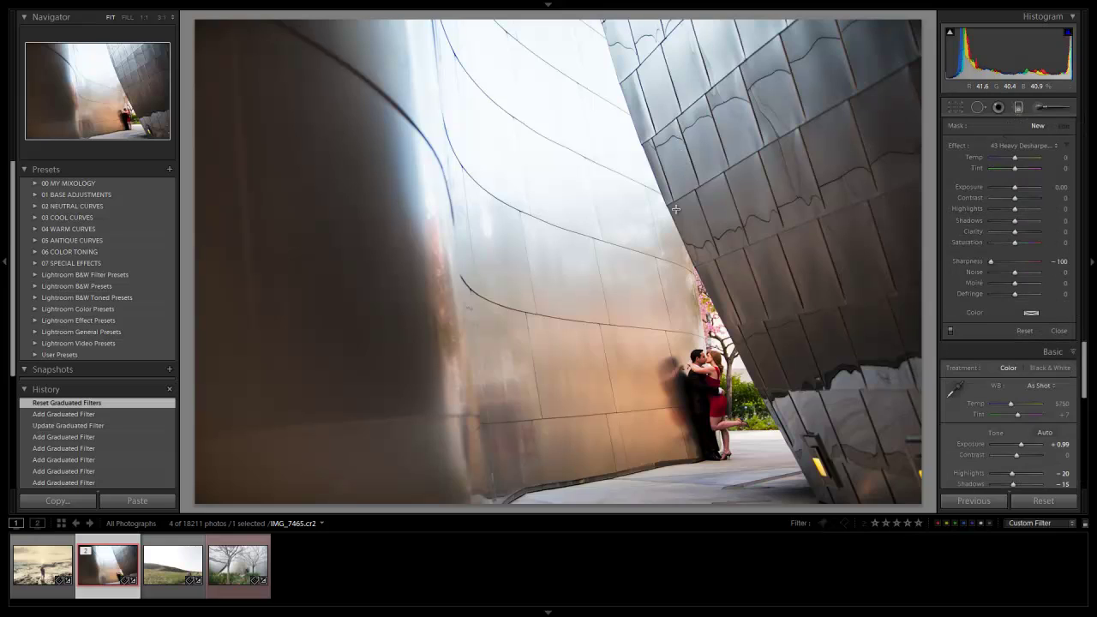
{"action": "left_click_drag", "start_coordinate": [708, 205], "coordinate": [690, 373]}
{"action": "left_click_drag", "start_coordinate": [747, 241], "coordinate": [740, 306]}
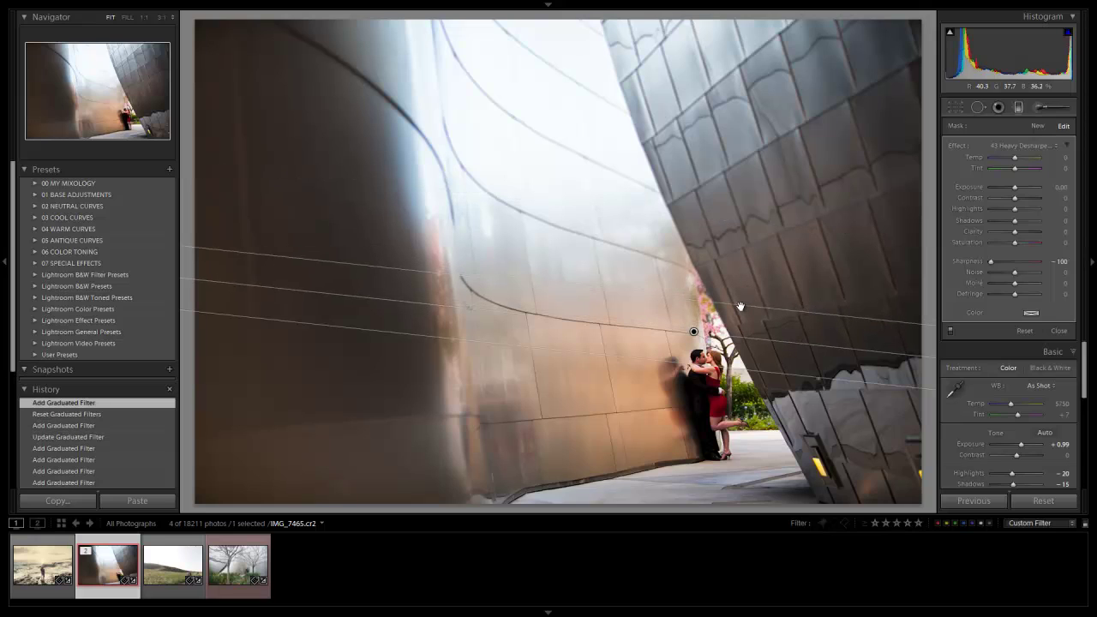
{"action": "left_click_drag", "start_coordinate": [755, 178], "coordinate": [735, 364]}
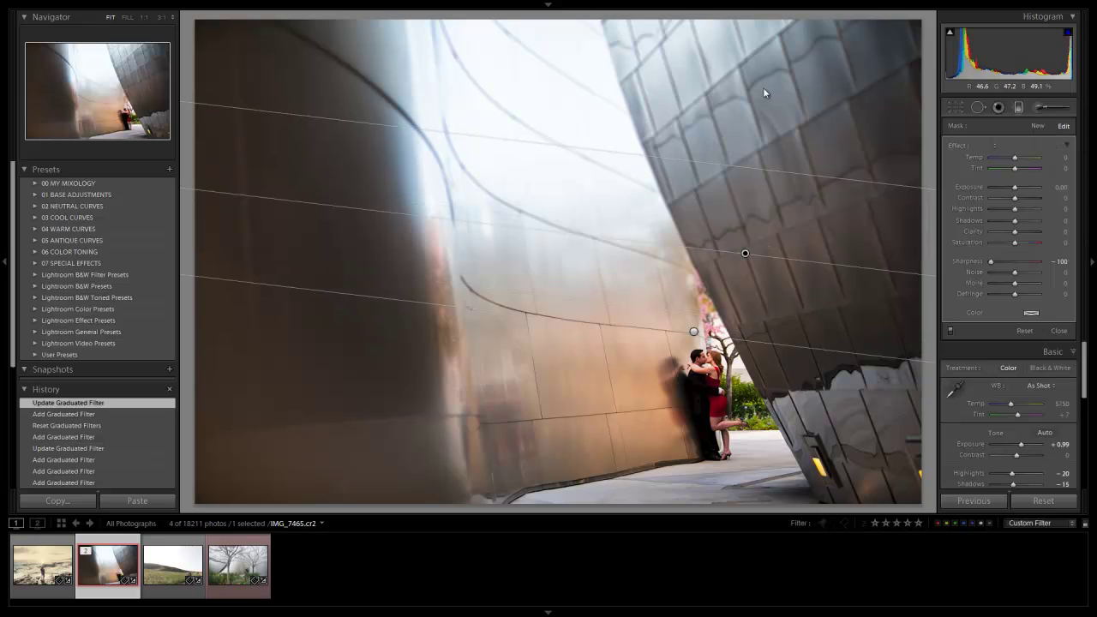
{"action": "left_click_drag", "start_coordinate": [759, 73], "coordinate": [736, 231]}
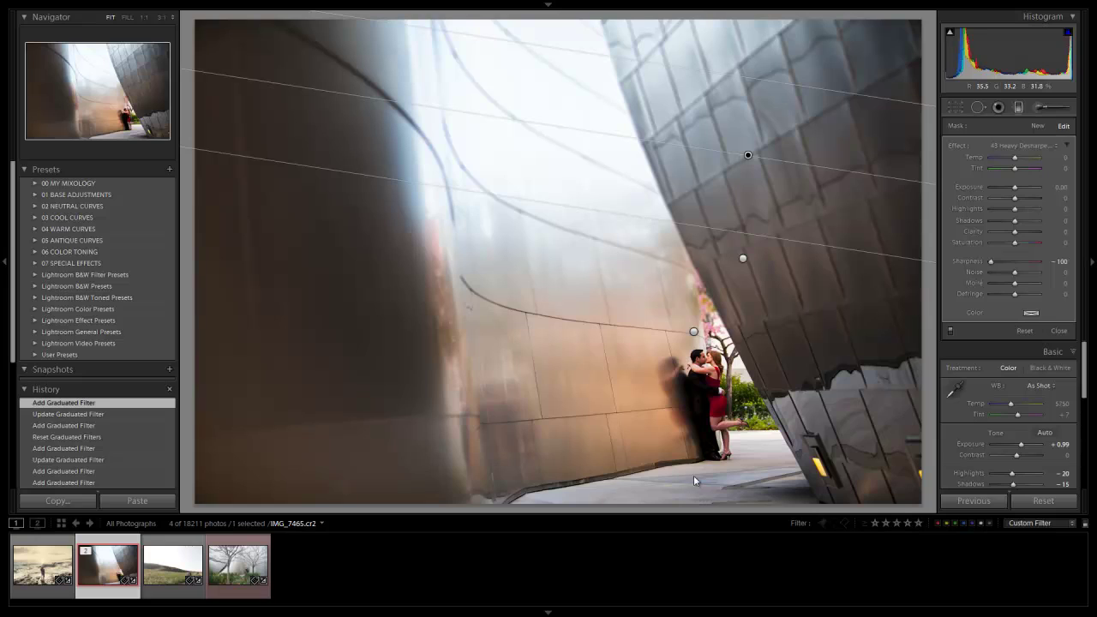
{"action": "mouse_move", "coordinate": [699, 443]}
{"action": "left_mouse_down"}
{"action": "mouse_move", "coordinate": [692, 485]}
{"action": "mouse_move", "coordinate": [708, 485]}
{"action": "mouse_move", "coordinate": [714, 436]}
{"action": "mouse_move", "coordinate": [703, 484]}
{"action": "mouse_move", "coordinate": [681, 496]}
{"action": "mouse_move", "coordinate": [686, 503]}
{"action": "mouse_move", "coordinate": [699, 422]}
{"action": "left_mouse_up"}
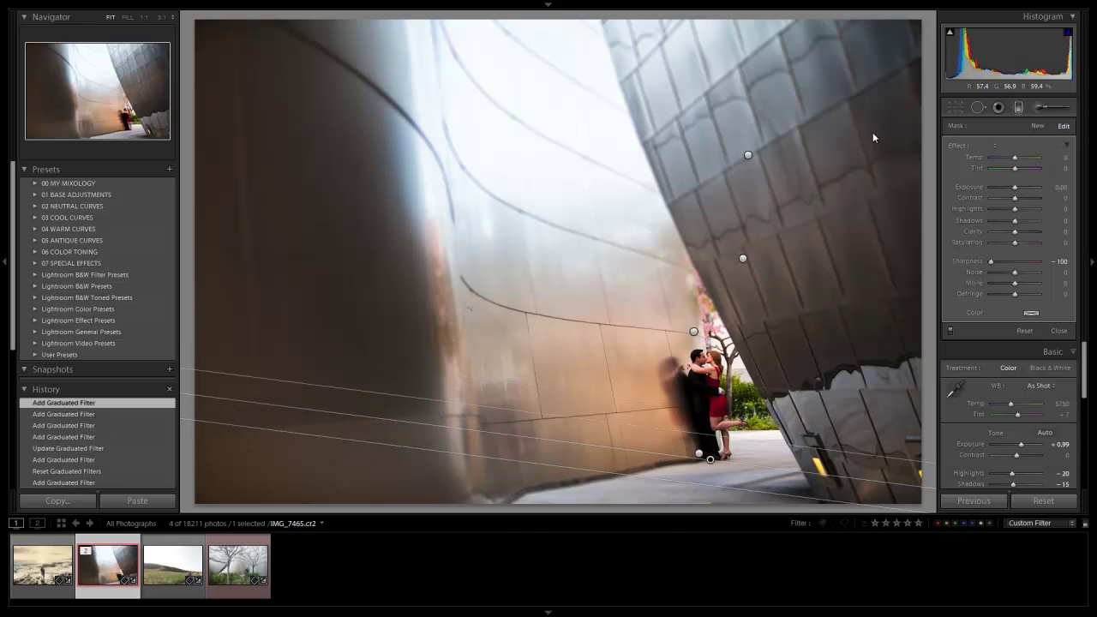
{"action": "left_click", "coordinate": [1018, 106]}
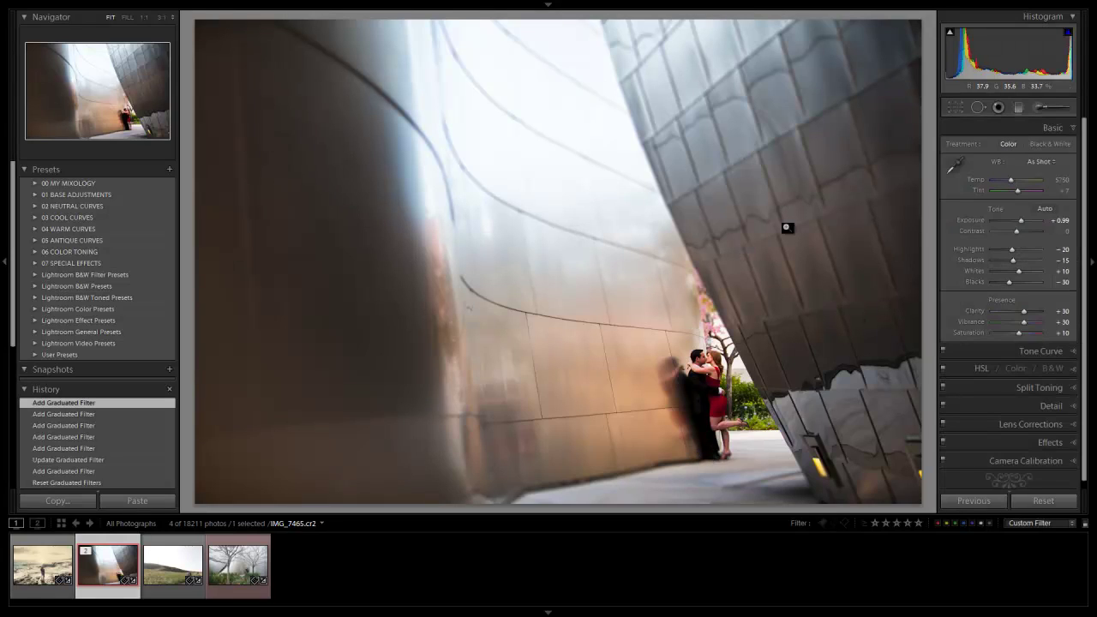
Switch to the hillside photo kp-orange-county-engagement-photography-37.cr2 and activate the Graduated Filter
{"action": "key", "text": "Right"}
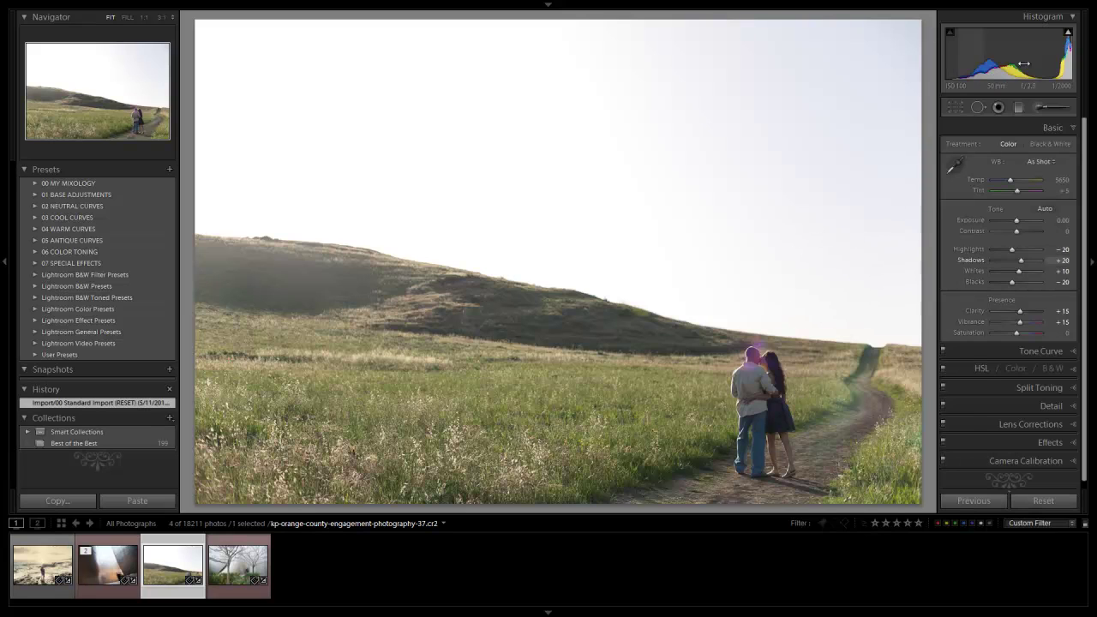
{"action": "left_click", "coordinate": [1018, 107]}
Try two overlapping downward gradients across the hillside and delete both
{"action": "left_click_drag", "start_coordinate": [614, 285], "coordinate": [601, 372]}
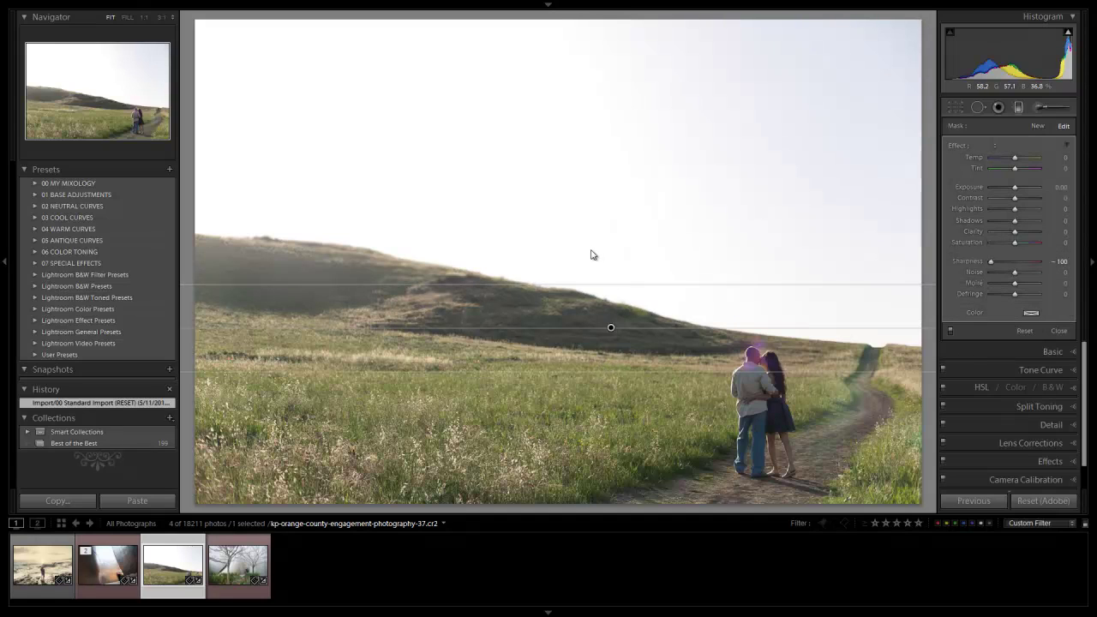
{"action": "left_click_drag", "start_coordinate": [581, 308], "coordinate": [573, 389]}
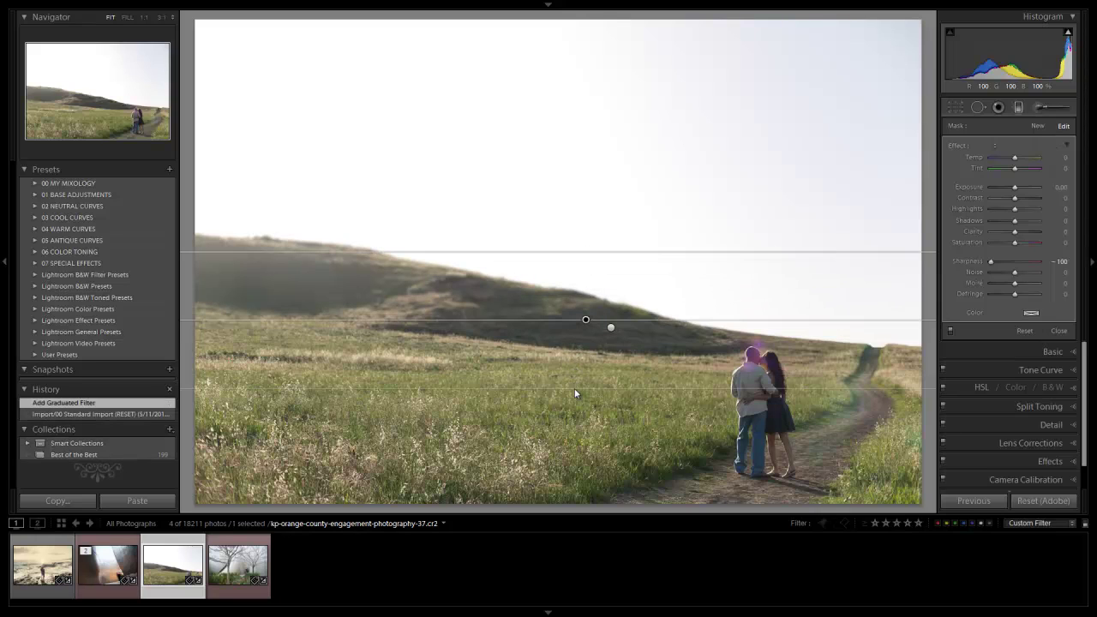
{"action": "key", "text": "Delete"}
{"action": "left_click", "coordinate": [610, 328]}
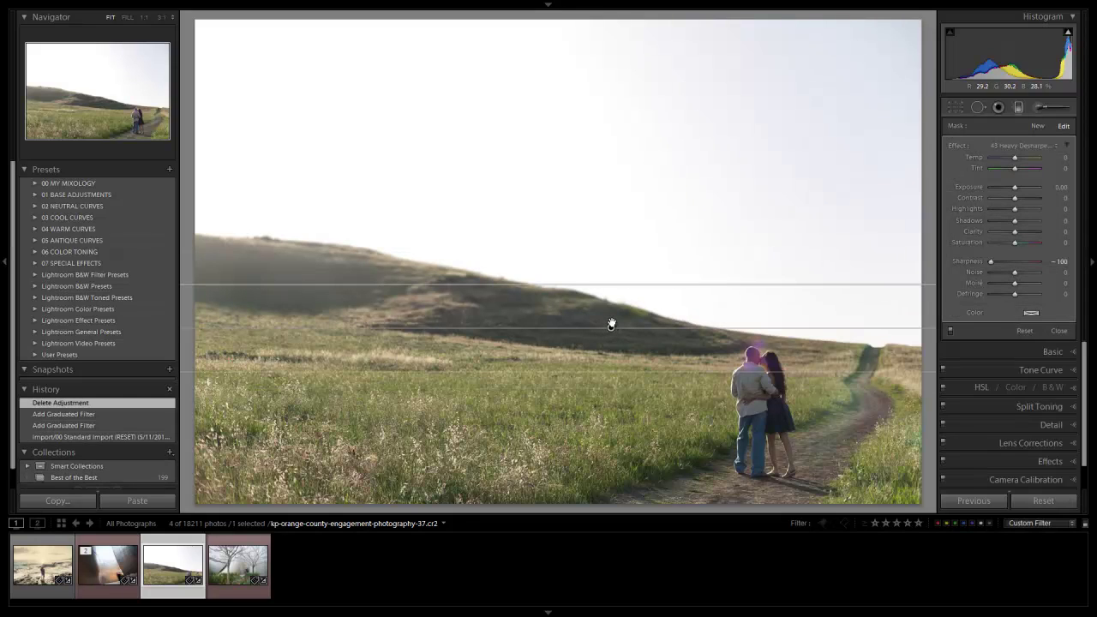
{"action": "key", "text": "shift"}
{"action": "key", "text": "Delete"}
Try two vertical-edged gradients around the couple, one over the grass and one over the path, and delete both
{"action": "mouse_move", "coordinate": [585, 383]}
{"action": "left_mouse_down"}
{"action": "mouse_move", "coordinate": [760, 383]}
{"action": "mouse_move", "coordinate": [753, 368]}
{"action": "left_mouse_up"}
{"action": "left_click", "coordinate": [867, 376]}
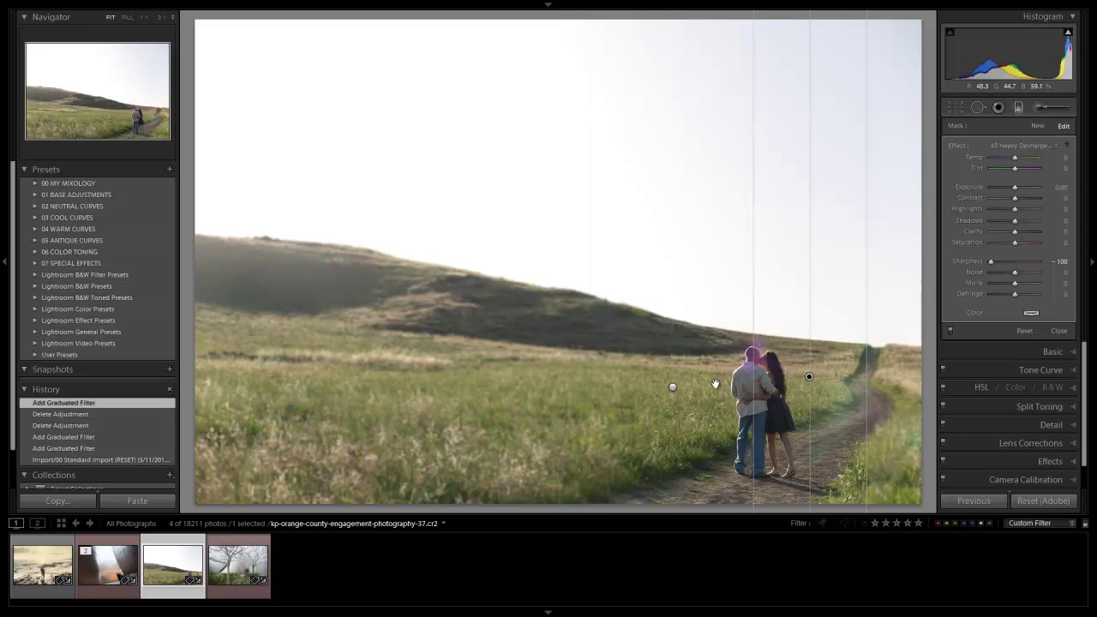
{"action": "key", "text": "Delete"}
{"action": "left_click", "coordinate": [670, 386]}
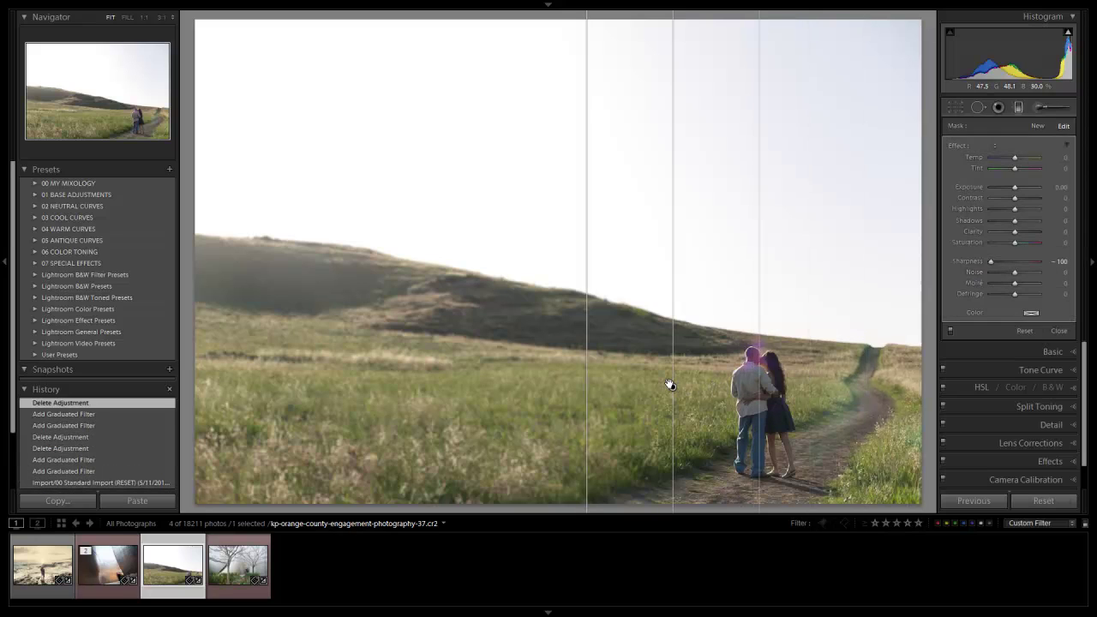
{"action": "key", "text": "Delete"}
Stack three horizontal Heavy Desharpen gradients over the sky and hillside, fading out around the couple's height
{"action": "key", "text": "shift"}
{"action": "left_click_drag", "start_coordinate": [617, 366], "coordinate": [617, 281]}
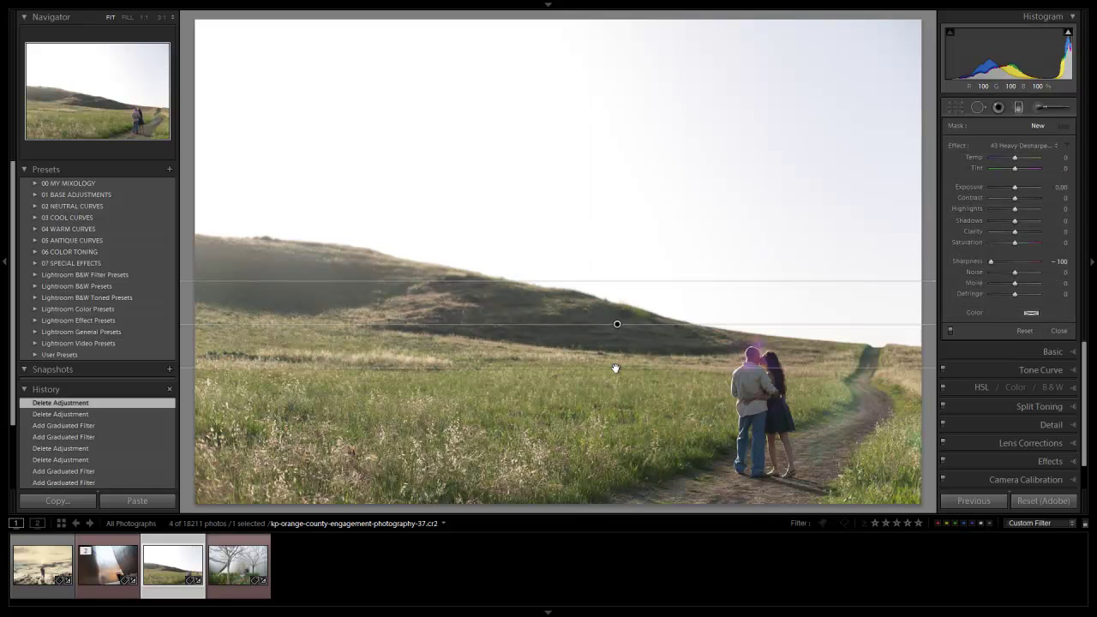
{"action": "left_click_drag", "start_coordinate": [617, 220], "coordinate": [616, 320]}
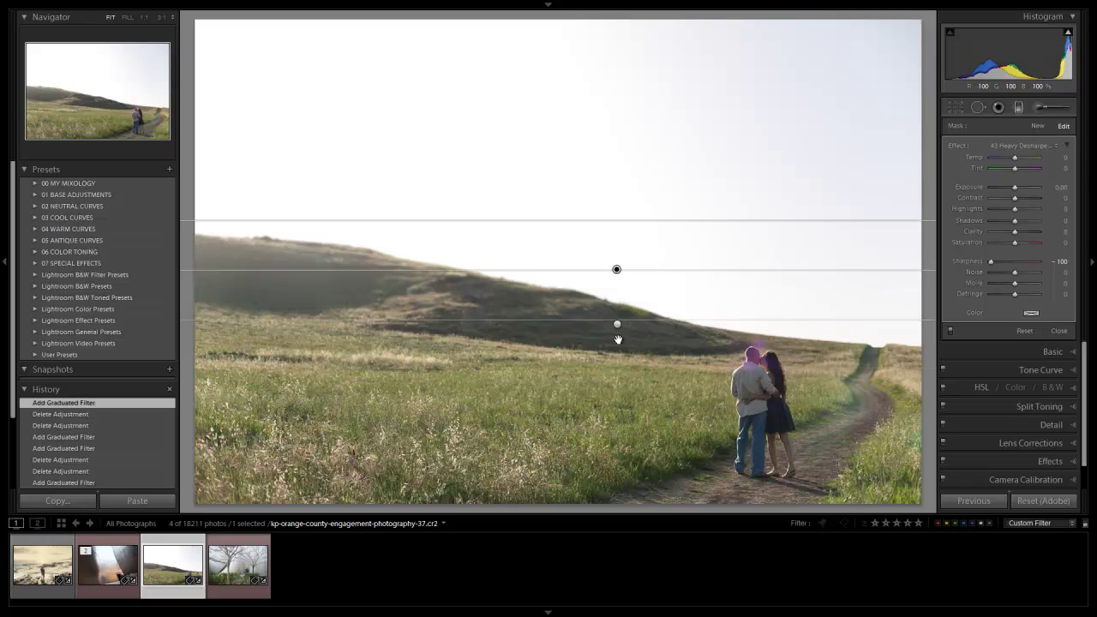
{"action": "left_click_drag", "start_coordinate": [617, 367], "coordinate": [617, 366]}
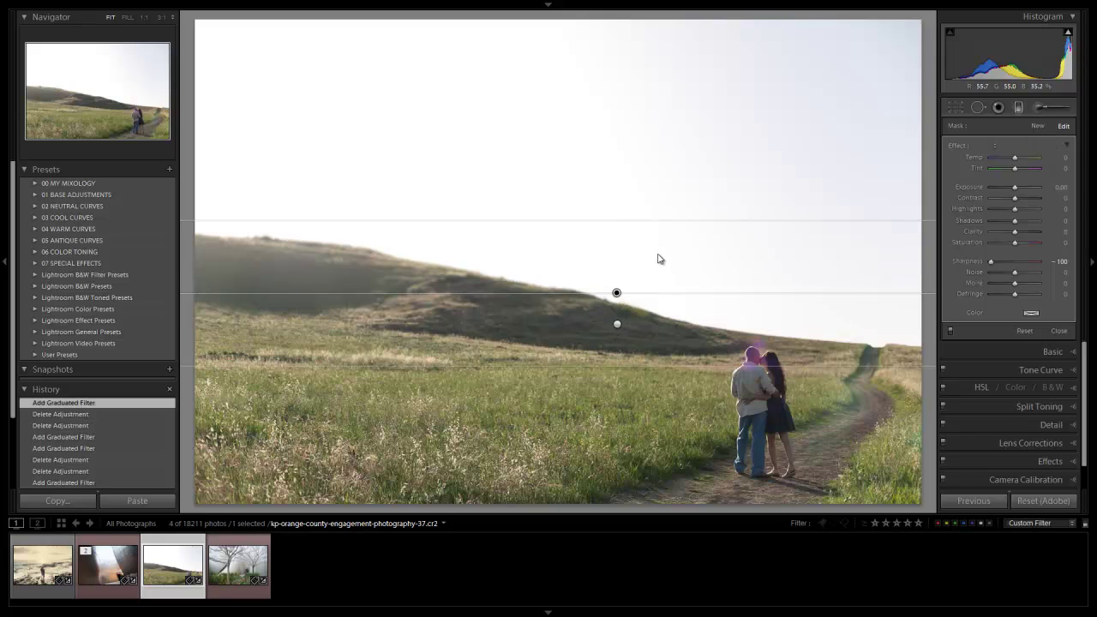
{"action": "left_click_drag", "start_coordinate": [674, 251], "coordinate": [666, 406]}
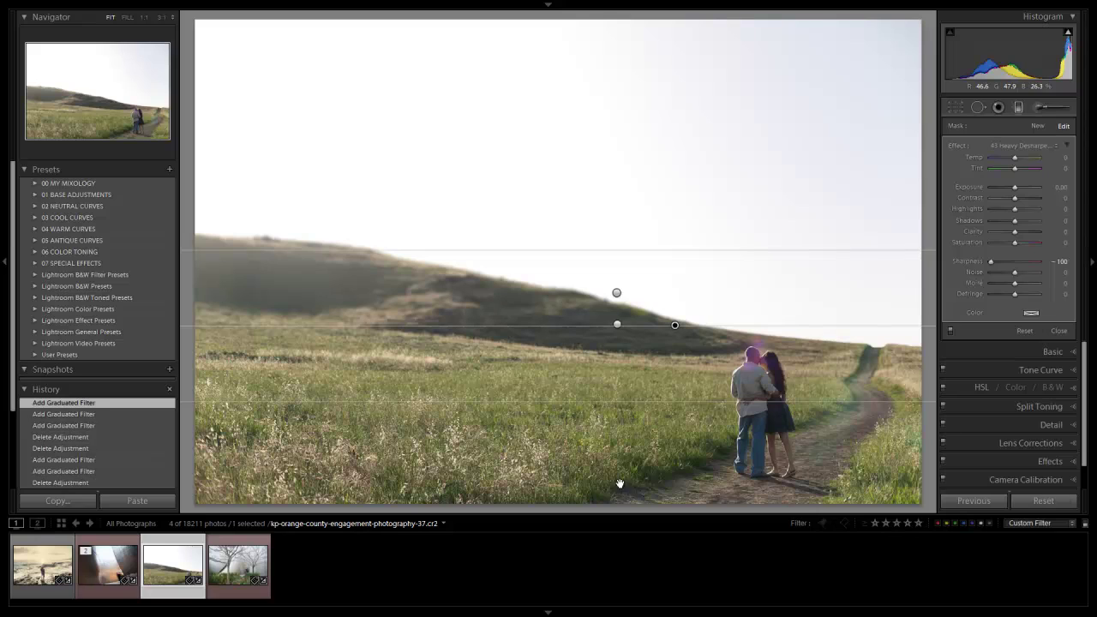
Stack three horizontal Heavy Desharpen gradients over the lower grass and path, and close the Graduated Filter
{"action": "left_click_drag", "start_coordinate": [616, 394], "coordinate": [626, 449]}
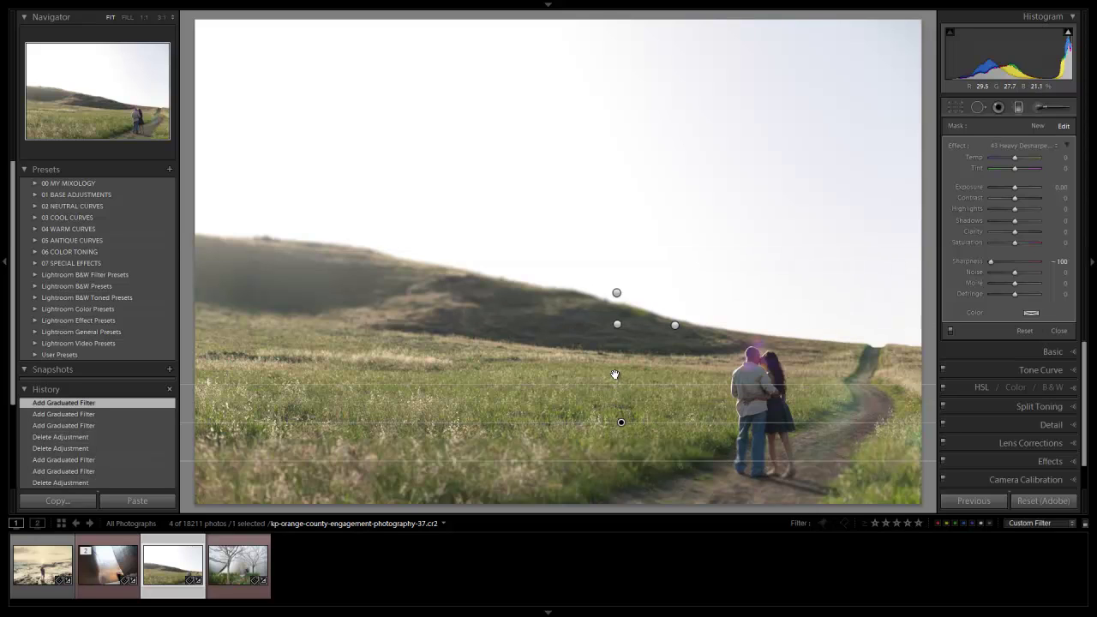
{"action": "left_click_drag", "start_coordinate": [613, 378], "coordinate": [612, 392]}
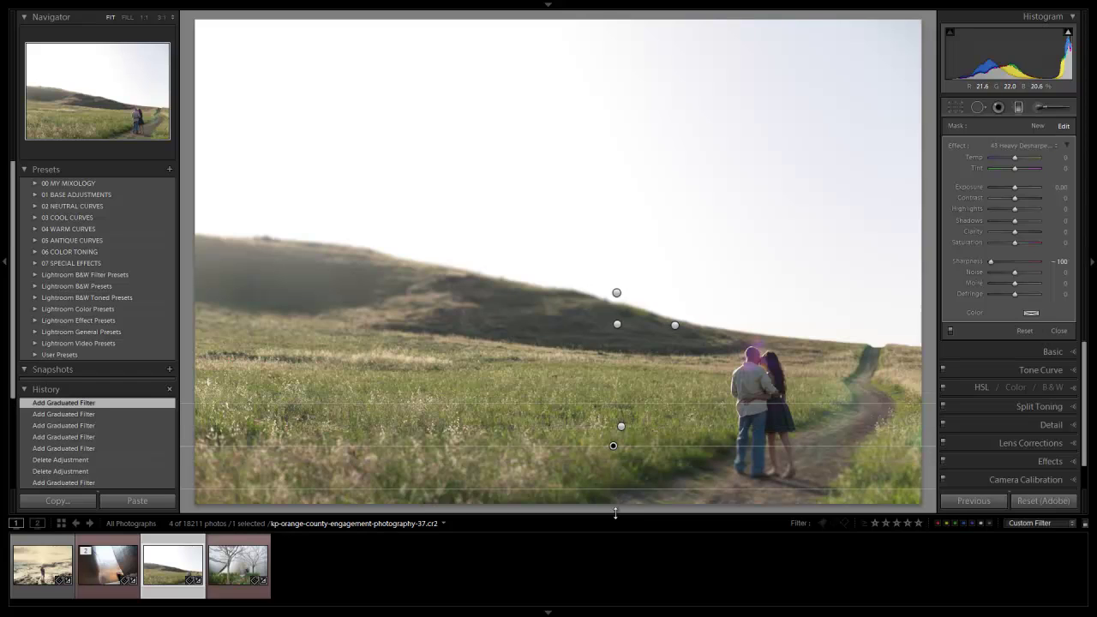
{"action": "left_click_drag", "start_coordinate": [614, 431], "coordinate": [613, 509]}
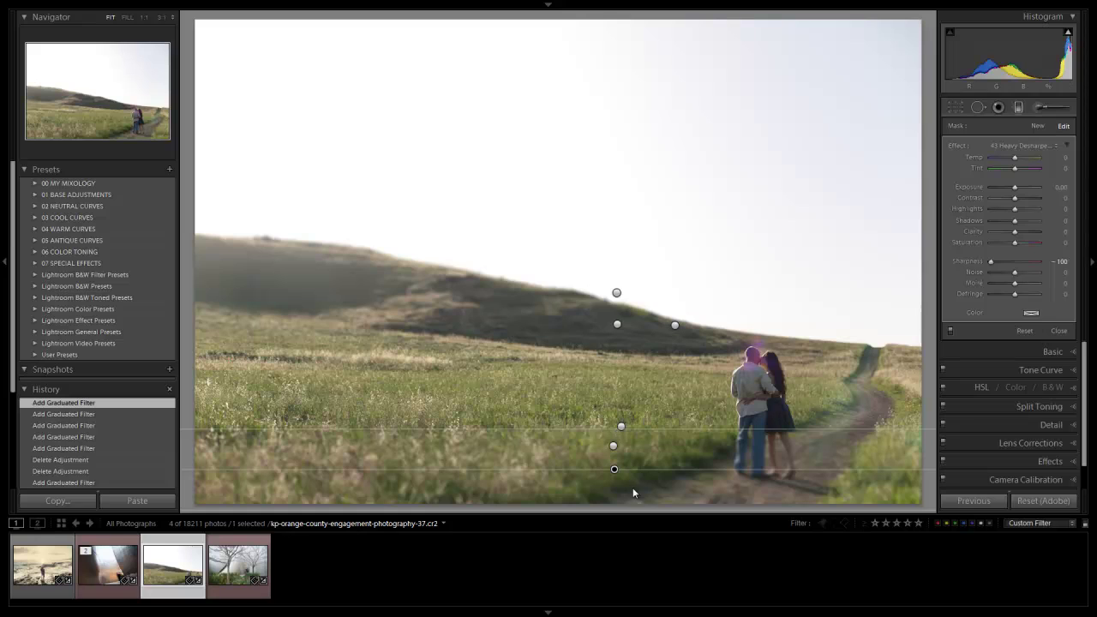
{"action": "left_click", "coordinate": [1018, 107]}
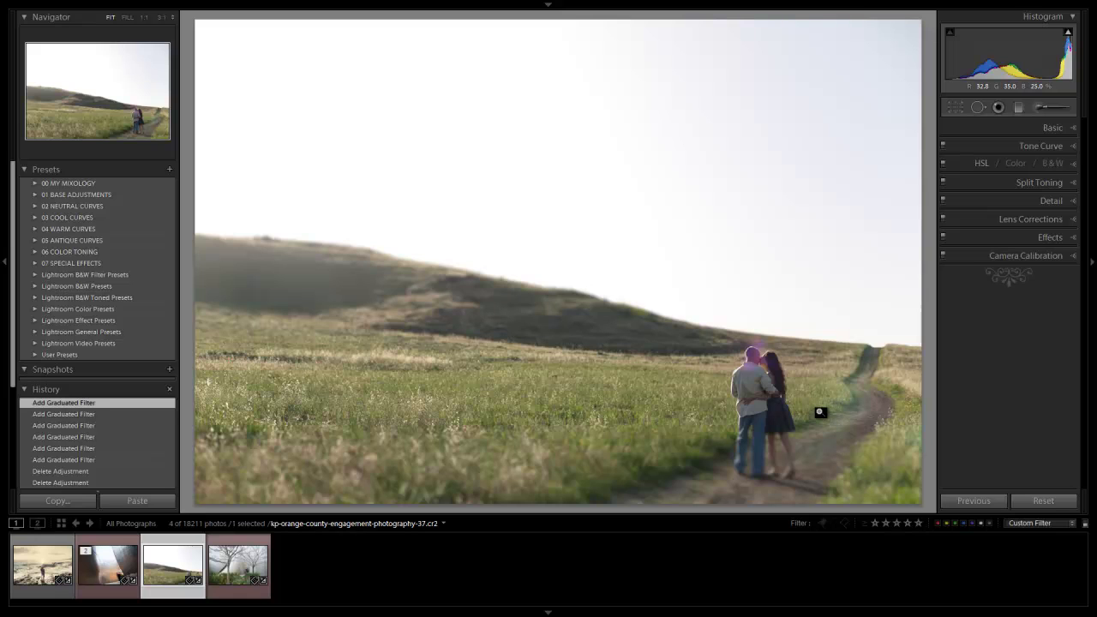
Switch to the tree photo MS1_3047.nef and stack three horizontal Heavy Desharpen graduated filters over the branches and wall above the couple
{"action": "key", "text": "Right"}
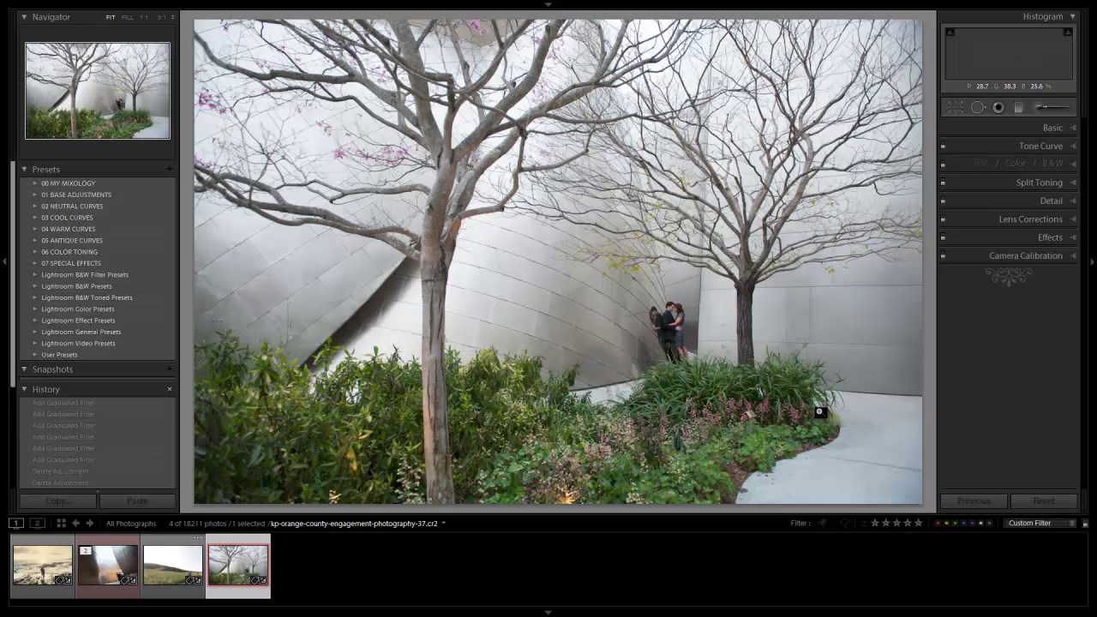
{"action": "left_click", "coordinate": [1017, 107]}
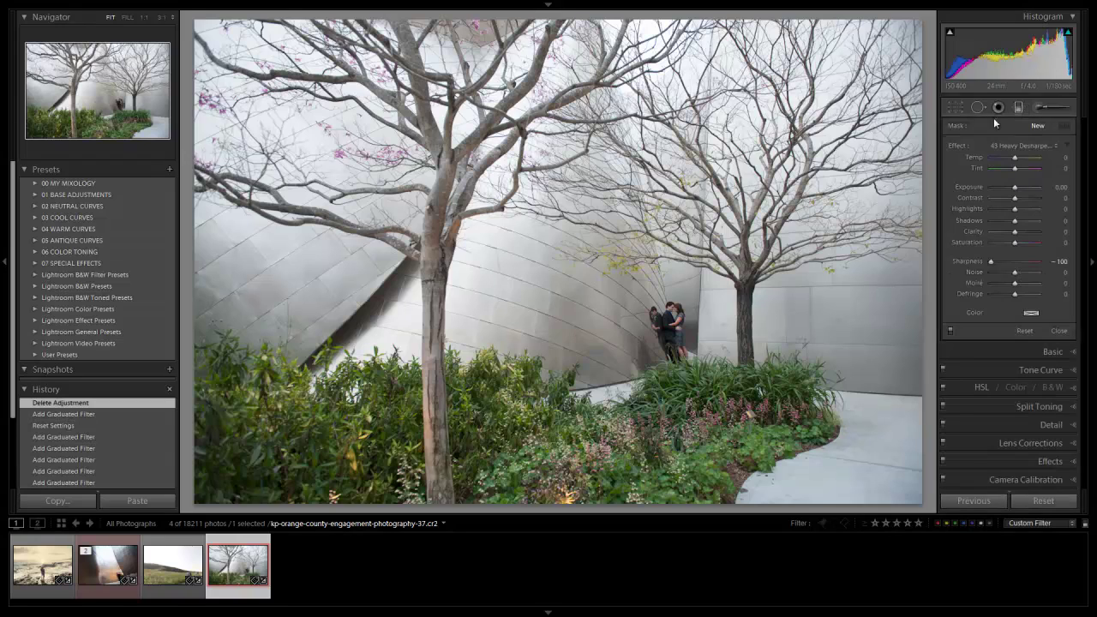
{"action": "left_click_drag", "start_coordinate": [554, 173], "coordinate": [557, 254]}
{"action": "left_click_drag", "start_coordinate": [556, 317], "coordinate": [558, 355]}
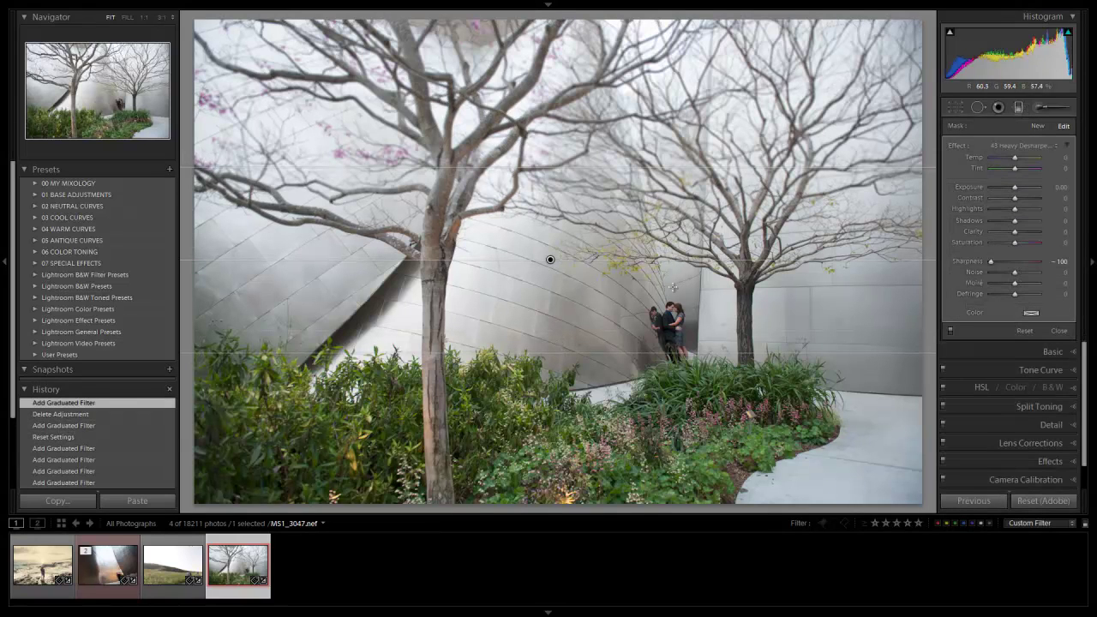
{"action": "left_click_drag", "start_coordinate": [672, 255], "coordinate": [735, 336]}
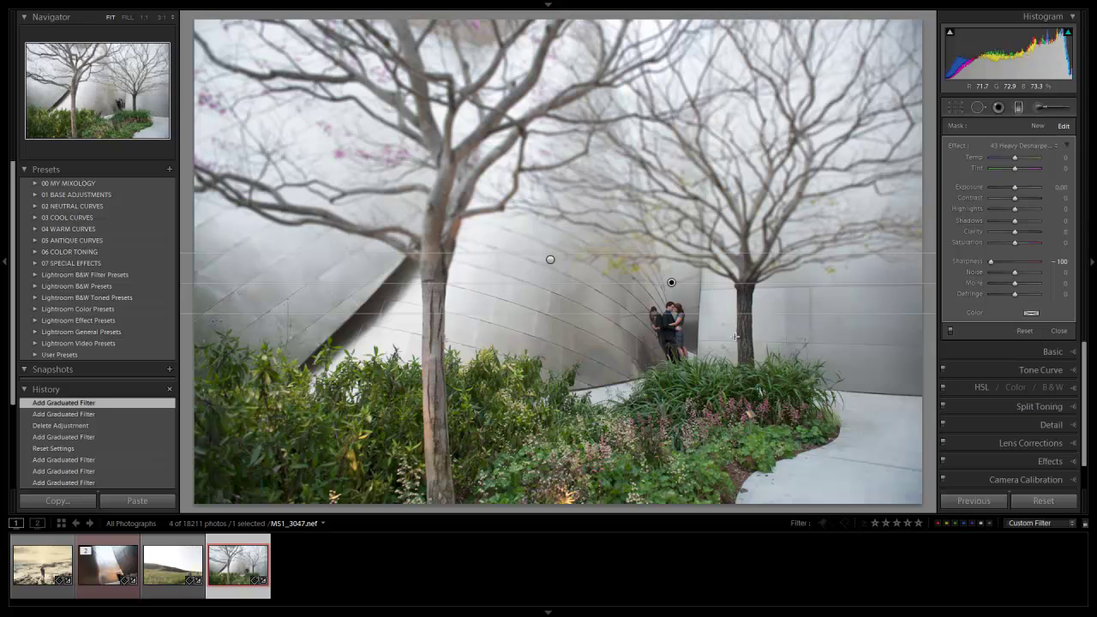
{"action": "key", "text": "shift"}
{"action": "left_click_drag", "start_coordinate": [630, 250], "coordinate": [634, 270]}
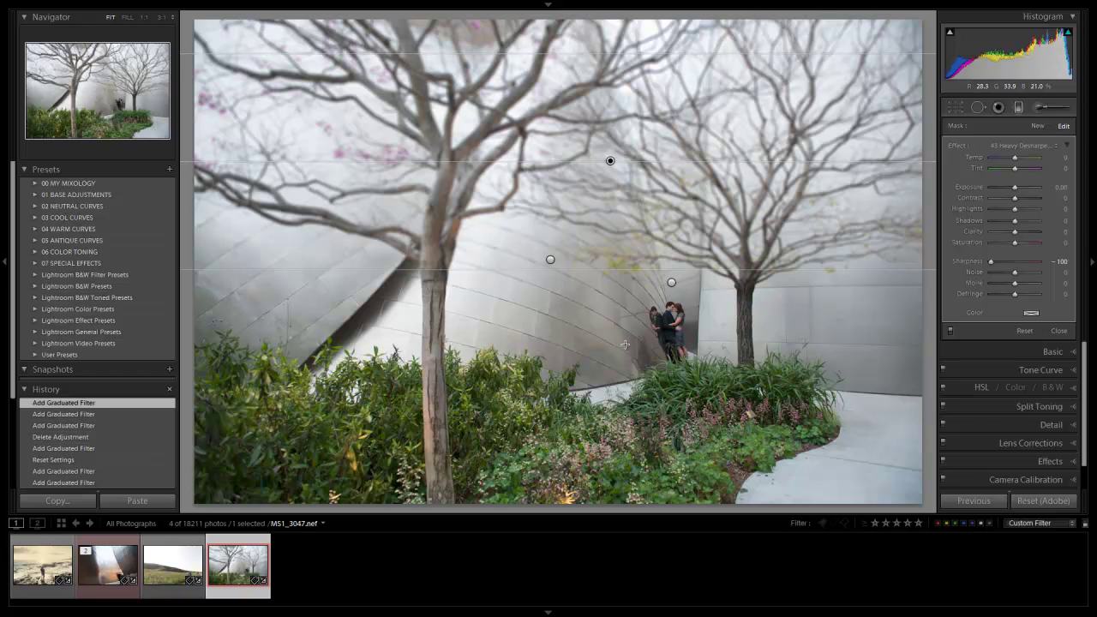
Stack three horizontal Heavy Desharpen gradients over the shrubs and walkway below the couple, and close the Graduated Filter
{"action": "left_click_drag", "start_coordinate": [622, 346], "coordinate": [621, 469]}
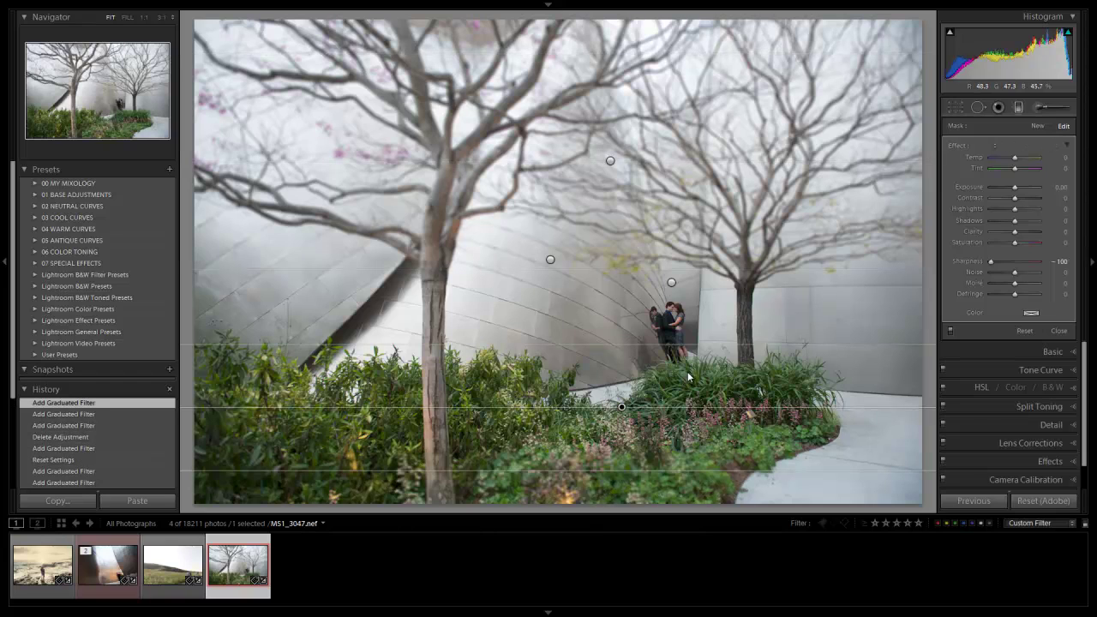
{"action": "left_click_drag", "start_coordinate": [692, 392], "coordinate": [697, 340]}
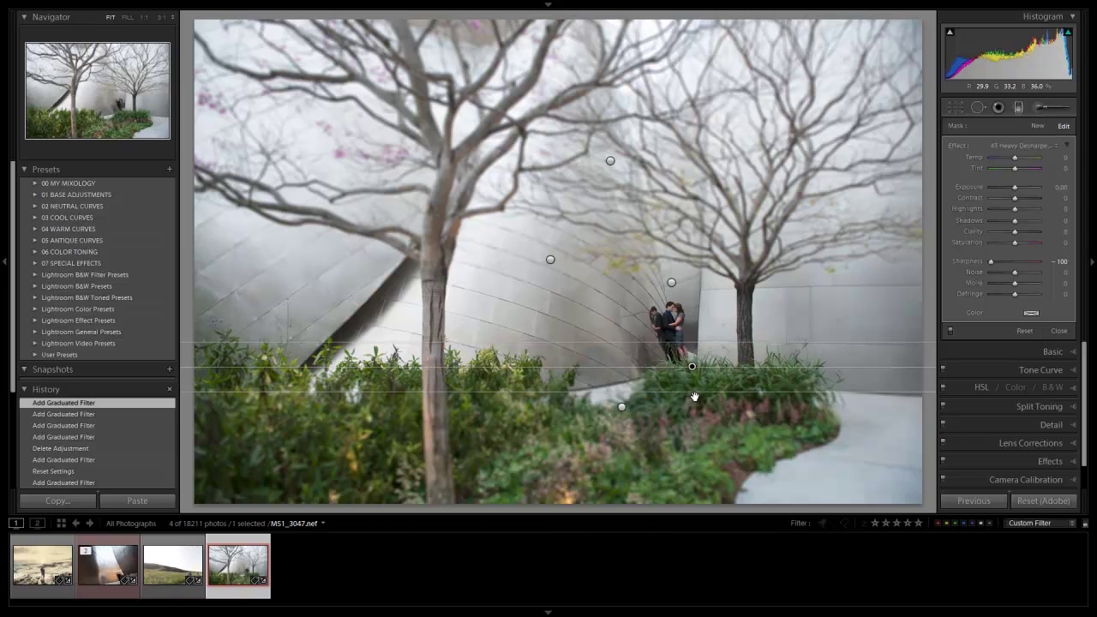
{"action": "left_click_drag", "start_coordinate": [690, 477], "coordinate": [686, 375]}
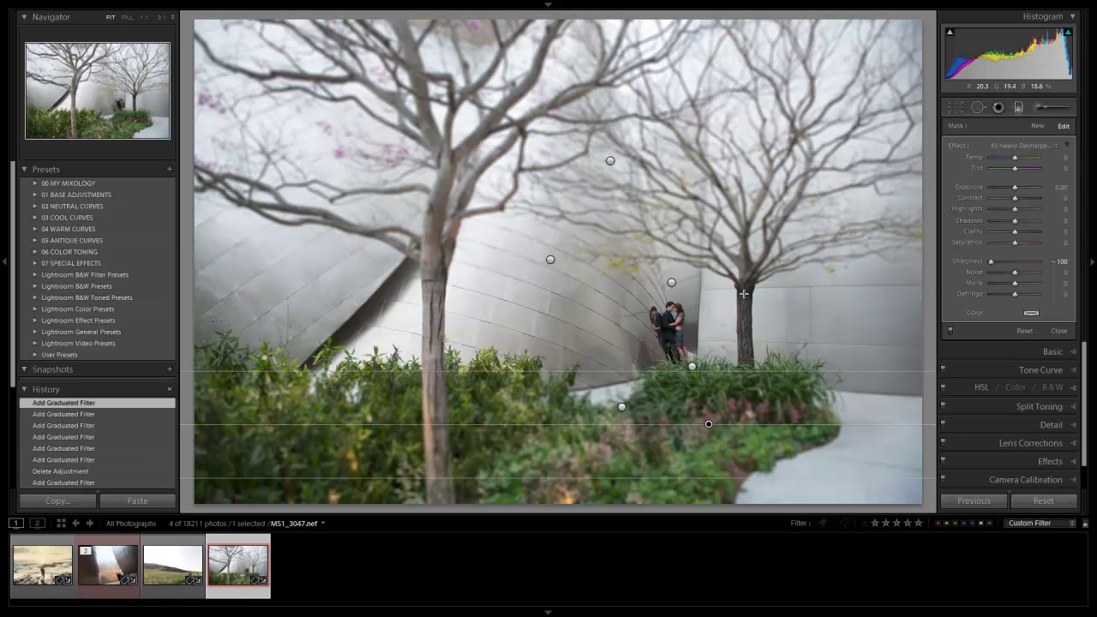
{"action": "left_click", "coordinate": [1018, 107]}
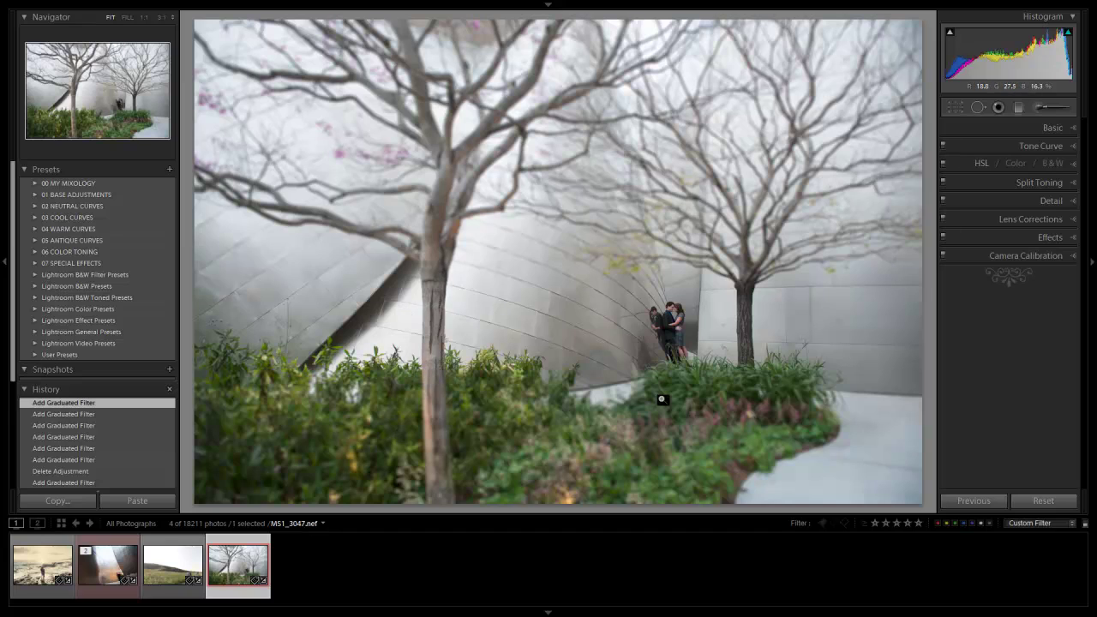
Use the Adjustment Brush with Heavy Desharpen to blur the shrub tops and, at size 4, the trunk beside the couple, redoing the trunk stroke
{"action": "left_click", "coordinate": [1035, 107]}
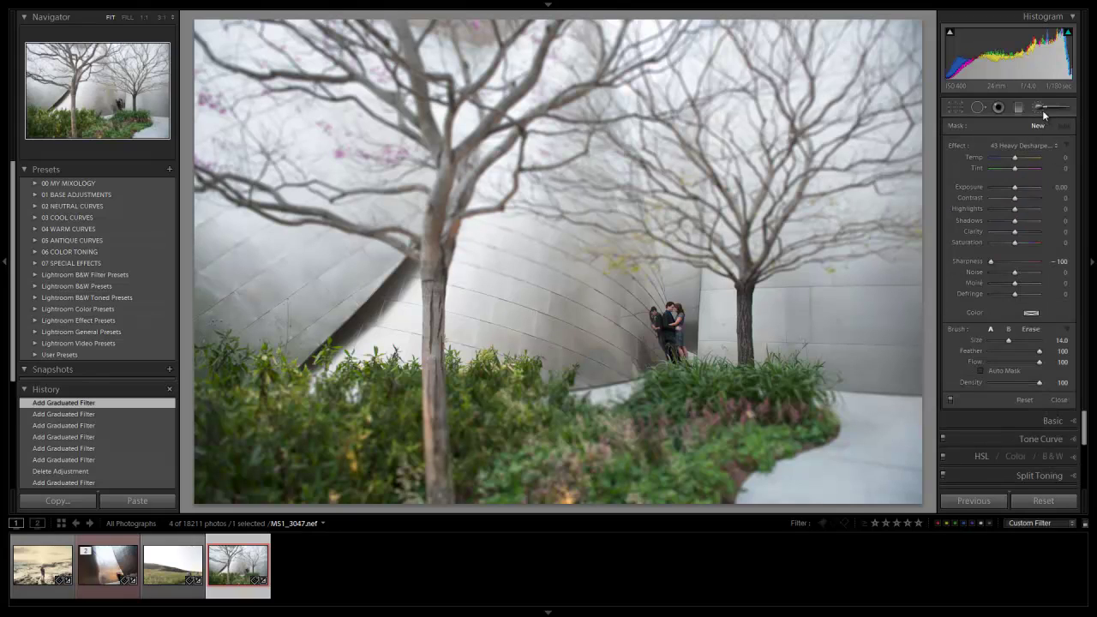
{"action": "scroll", "coordinate": [403, 411], "scroll_direction": "down", "scroll_amount": 3}
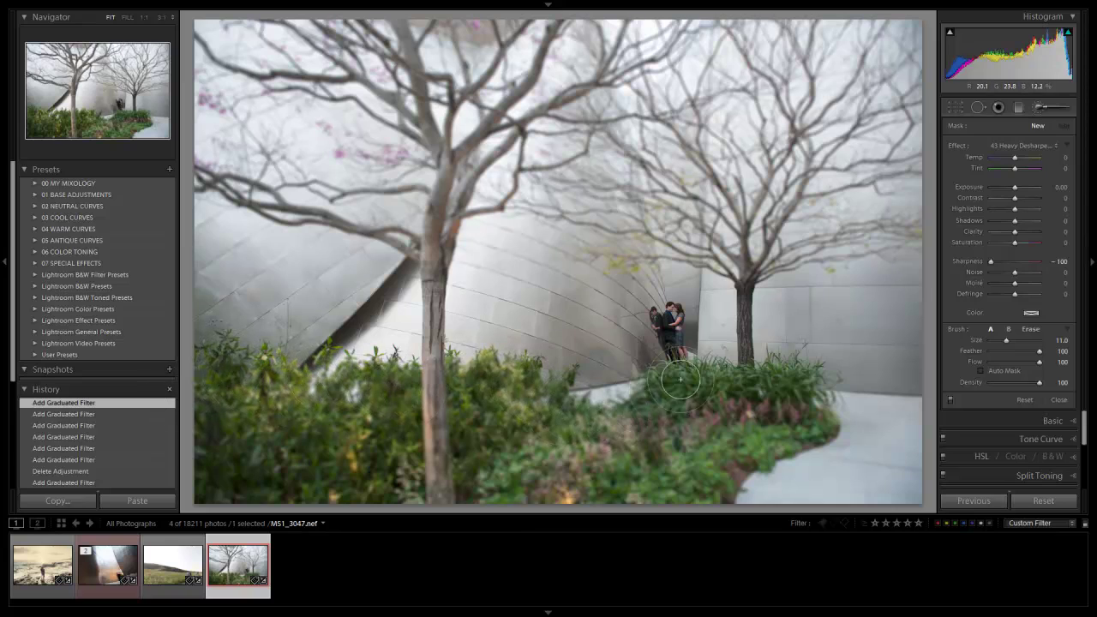
{"action": "left_click_drag", "start_coordinate": [737, 301], "coordinate": [744, 274]}
{"action": "key", "text": "bracketleft"}
{"action": "key", "text": "bracketleft"}
{"action": "key", "text": "bracketleft"}
{"action": "key", "text": "bracketleft"}
{"action": "key", "text": "bracketleft"}
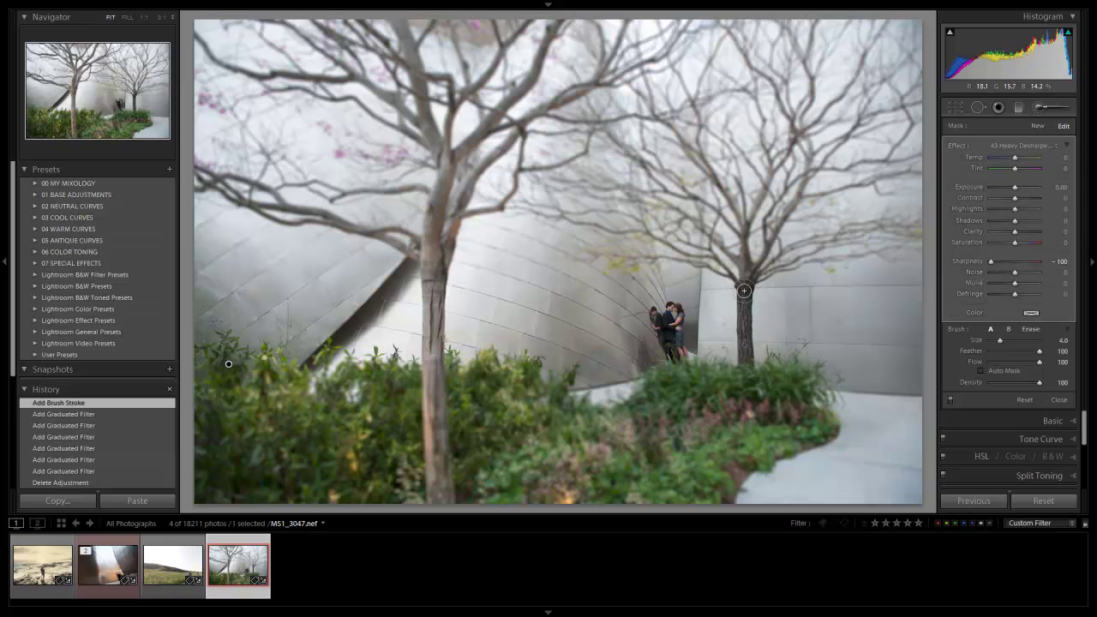
{"action": "key", "text": "ctrl+z"}
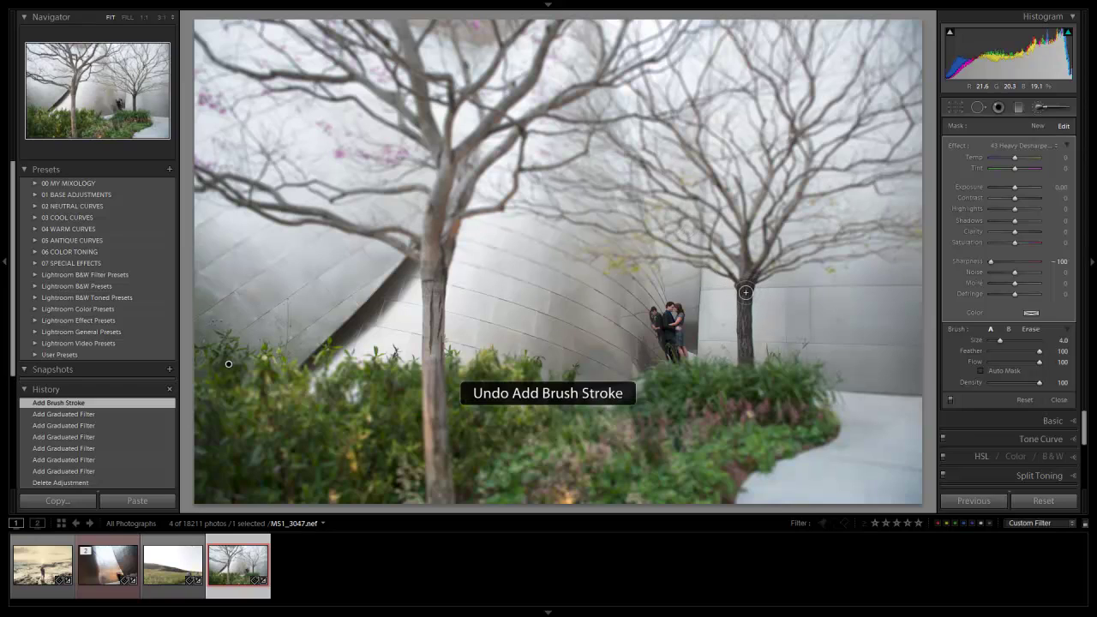
{"action": "left_click_drag", "start_coordinate": [746, 368], "coordinate": [742, 278]}
Brush Heavy Desharpen over the large foreground tree's trunk at size 6 and touch up the edge where the shrubs meet the wall
{"action": "key", "text": "bracketright"}
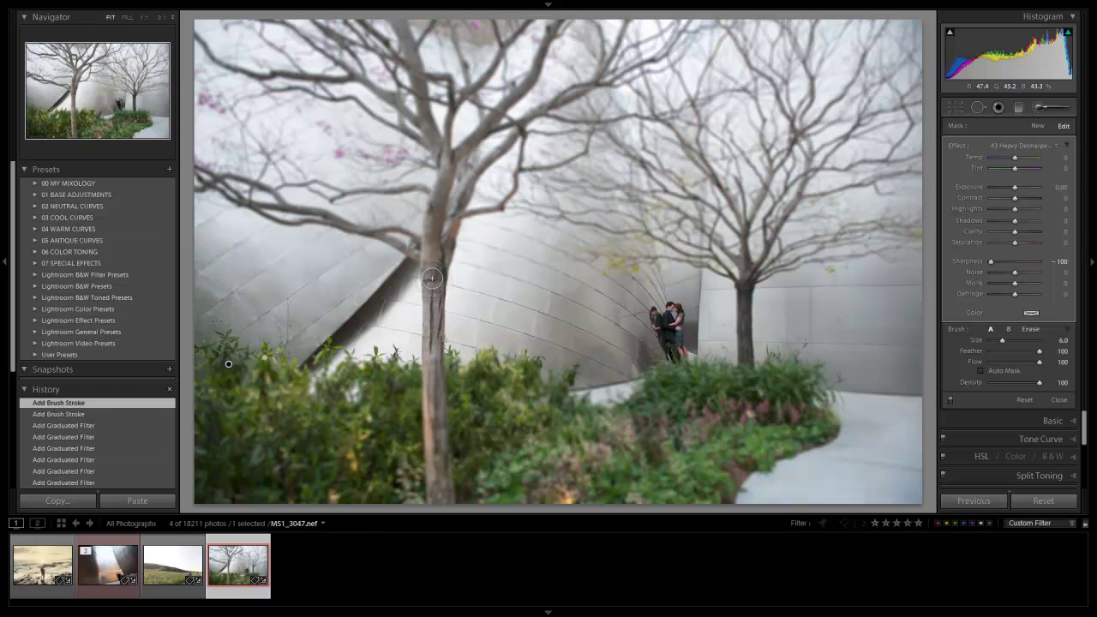
{"action": "mouse_move", "coordinate": [430, 296]}
{"action": "left_mouse_down"}
{"action": "mouse_move", "coordinate": [436, 357]}
{"action": "mouse_move", "coordinate": [437, 291]}
{"action": "left_mouse_up"}
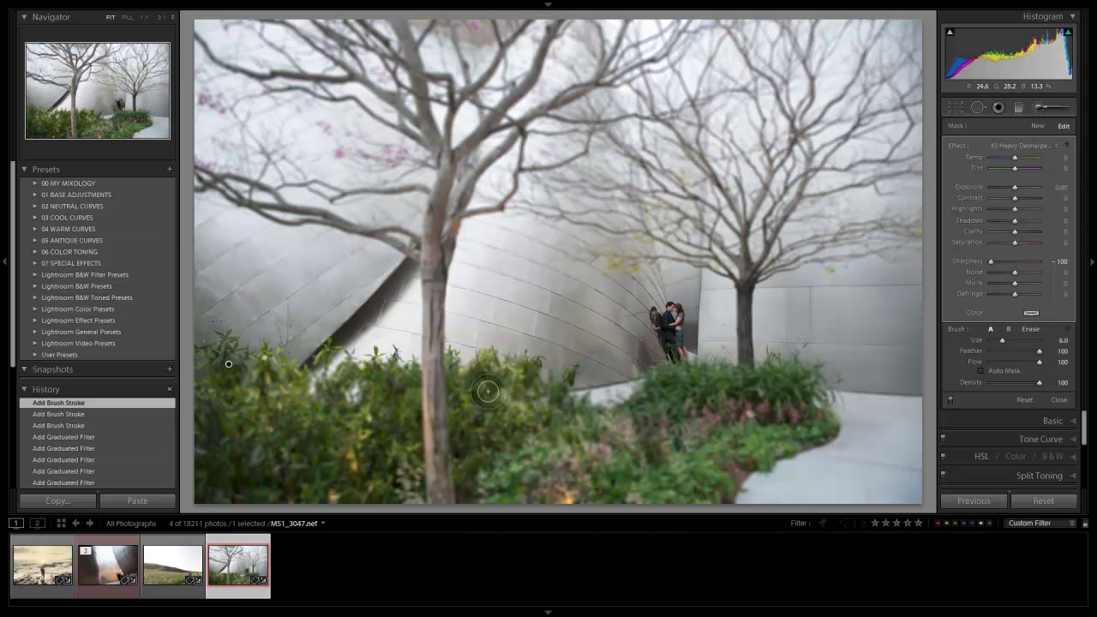
{"action": "key", "text": "bracketleft"}
{"action": "key", "text": "bracketleft"}
{"action": "left_click", "coordinate": [325, 342]}
{"action": "left_click", "coordinate": [430, 335]}
{"action": "scroll", "coordinate": [287, 320], "scroll_direction": "up", "scroll_amount": 5}
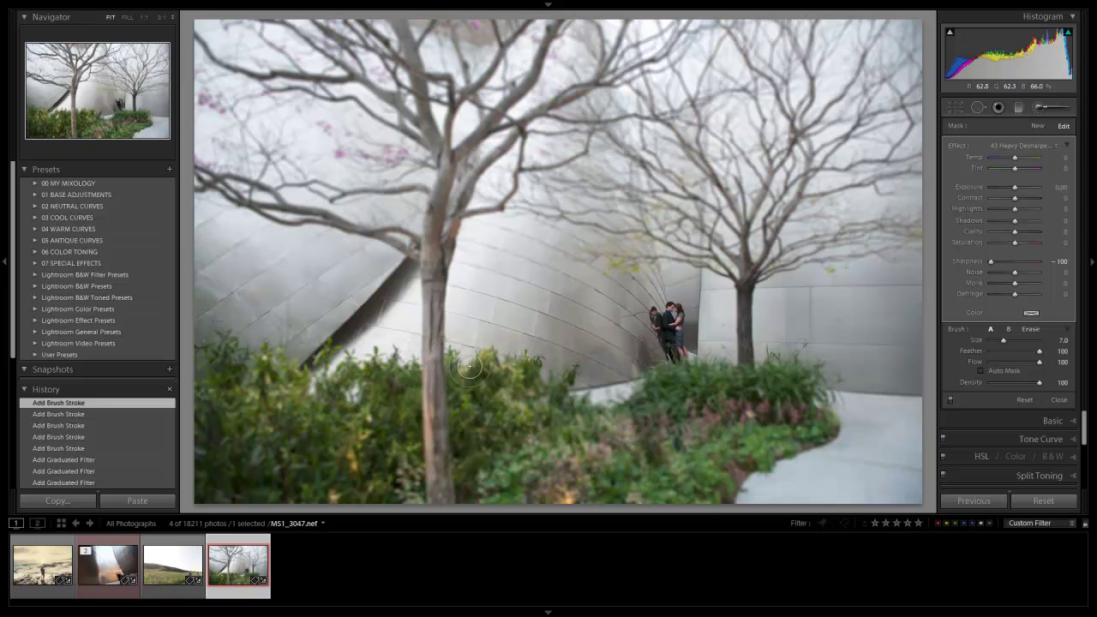
Brush Heavy Desharpen along the edge of the plants beneath the couple, adjusting the brush size down to 5 for the tight areas
{"action": "key", "text": "bracketleft"}
{"action": "mouse_move", "coordinate": [576, 394]}
{"action": "left_mouse_down"}
{"action": "mouse_move", "coordinate": [576, 383]}
{"action": "mouse_move", "coordinate": [562, 407]}
{"action": "left_mouse_up"}
{"action": "key", "text": "bracketleft"}
{"action": "key", "text": "bracketleft"}
{"action": "left_click_drag", "start_coordinate": [688, 388], "coordinate": [682, 370]}
{"action": "key", "text": "bracketleft"}
{"action": "key", "text": "bracketright"}
{"action": "key", "text": "bracketright"}
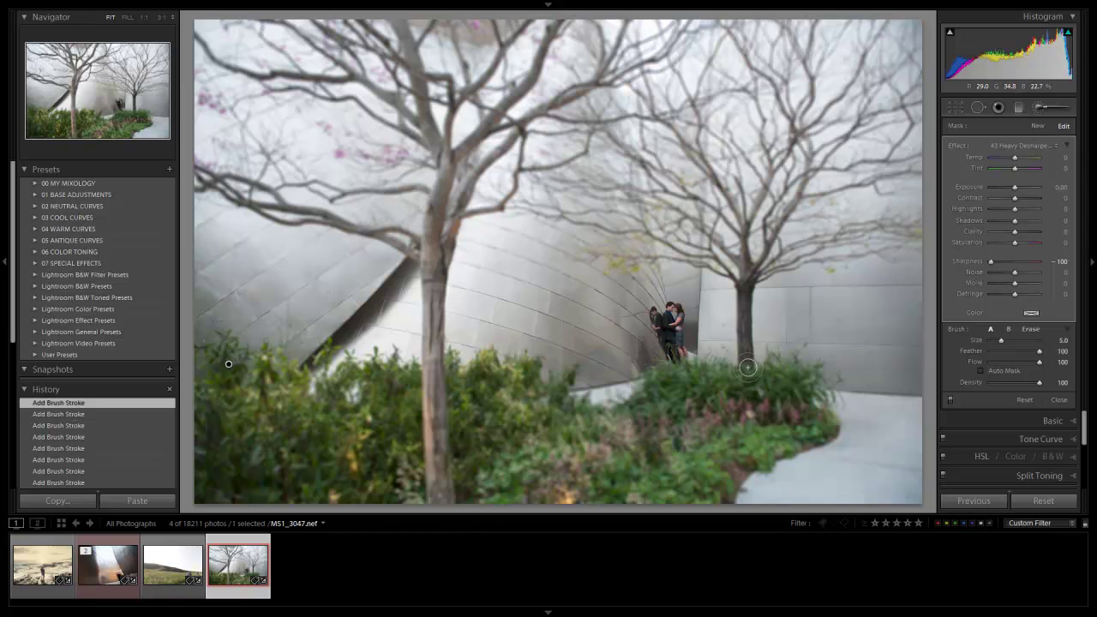